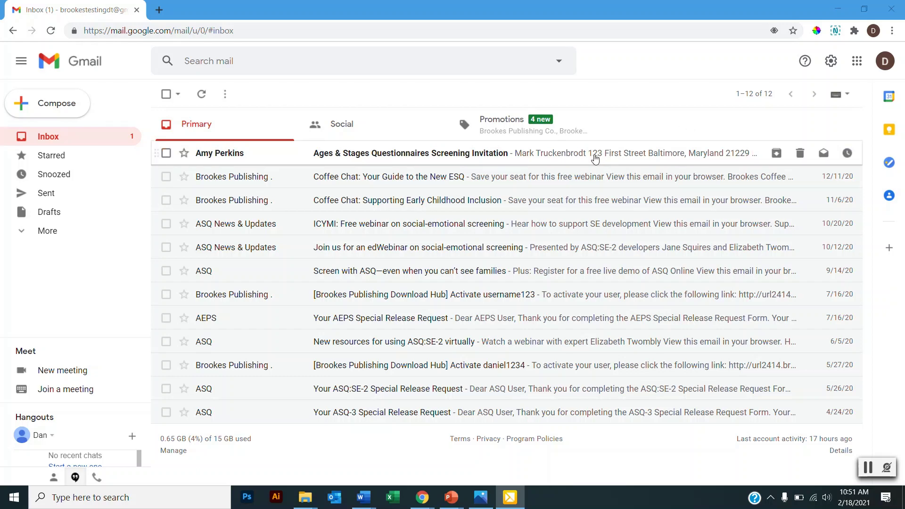
# Open the 'Ages & Stages Questionnaires Screening Invitation' email in Gmail.
pyautogui.click(512, 160)
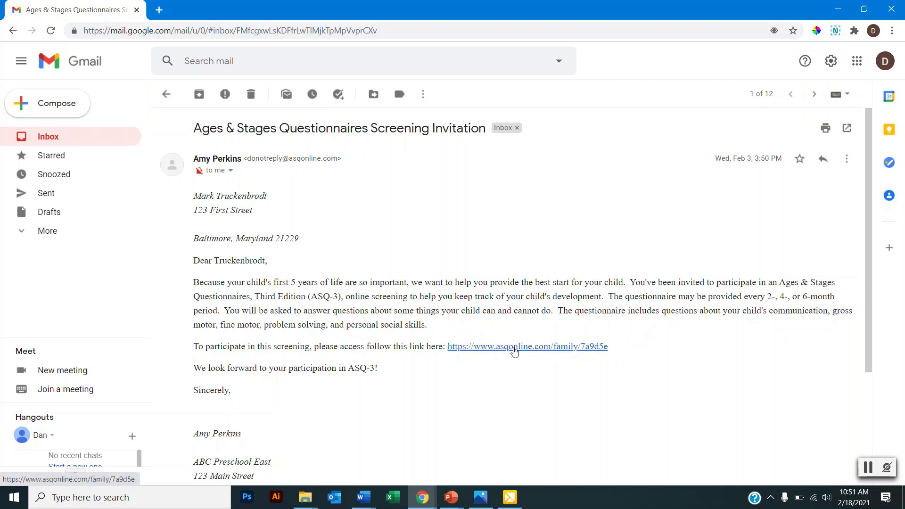
pyautogui.click(514, 349)
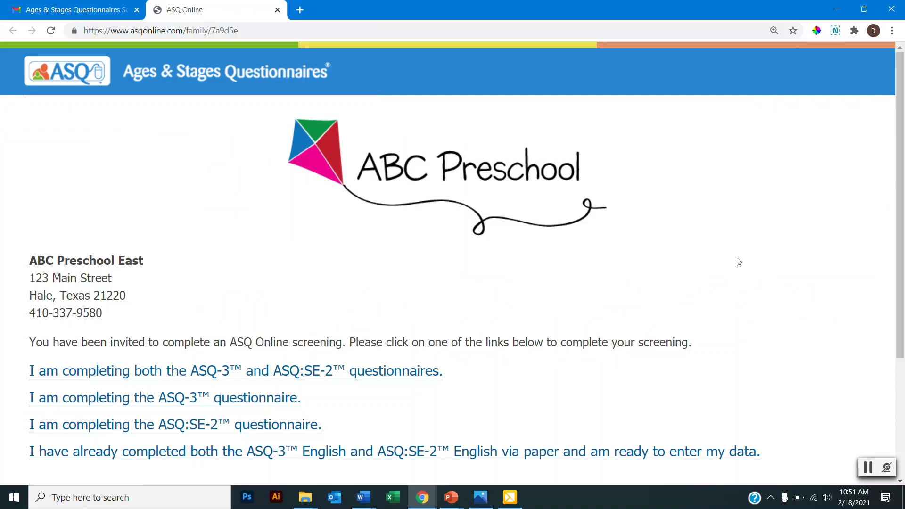
pyautogui.scroll(-2, 665, 297)
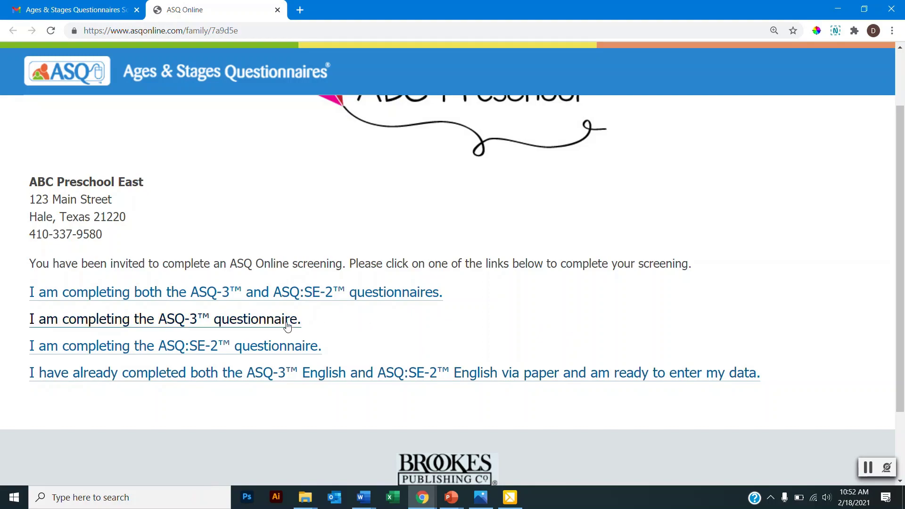
# Choose to complete only the ASQ-3 questionnaire.
pyautogui.click(242, 326)
pyautogui.scroll(-2, 656, 228)
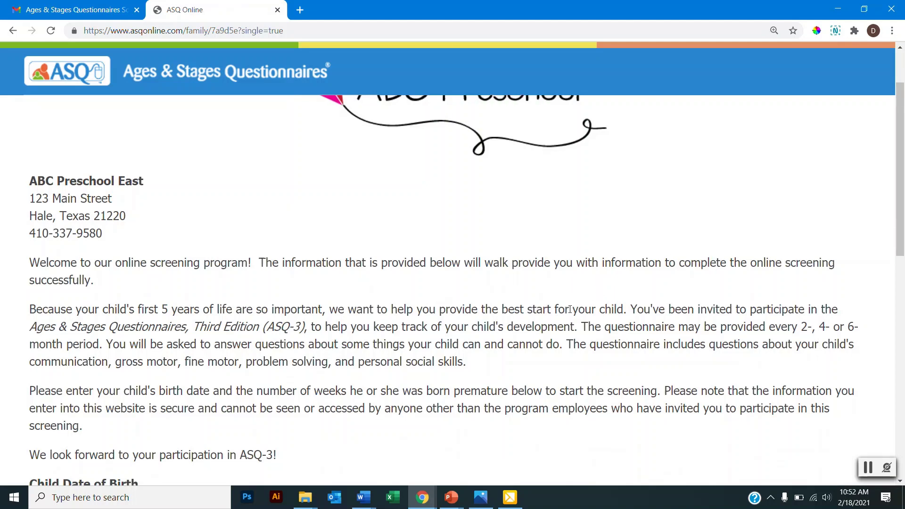
pyautogui.scroll(-3, 596, 297)
pyautogui.scroll(-2, 434, 303)
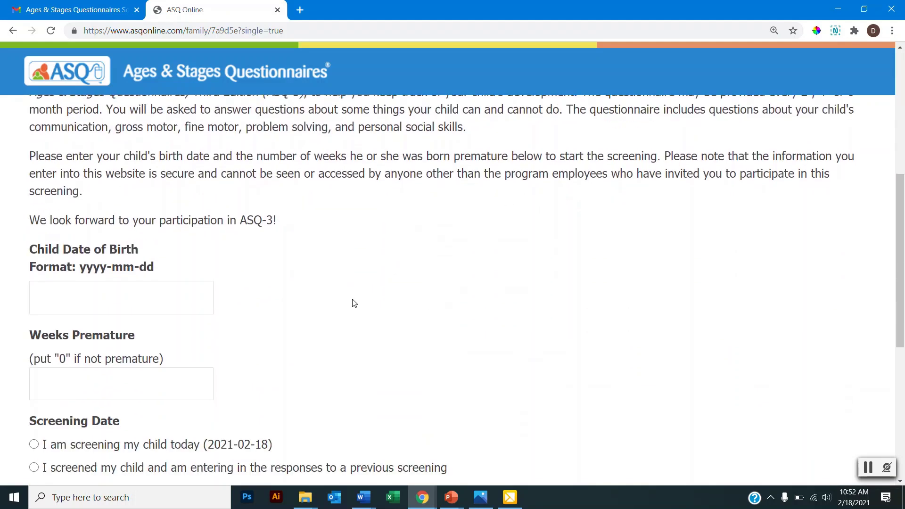
# Set the child's birth date to September 20, 2018 in the date picker.
pyautogui.click(166, 296)
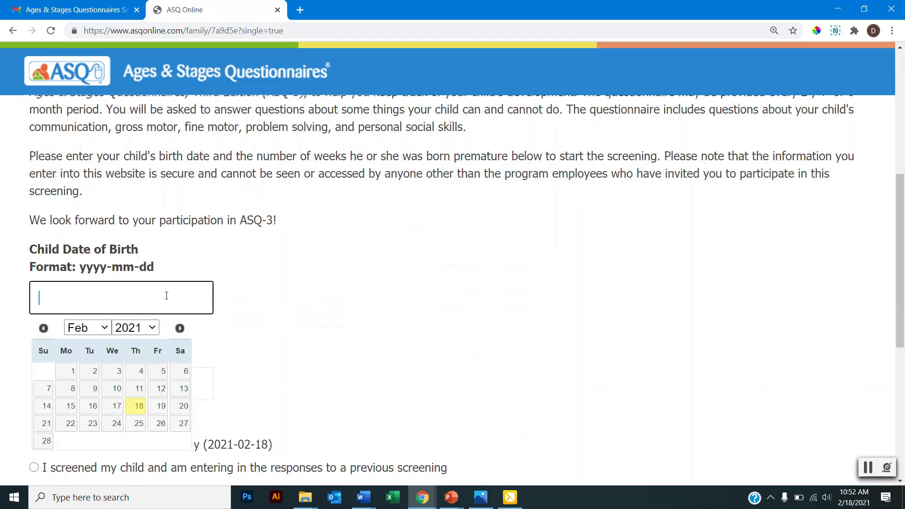
pyautogui.click(96, 328)
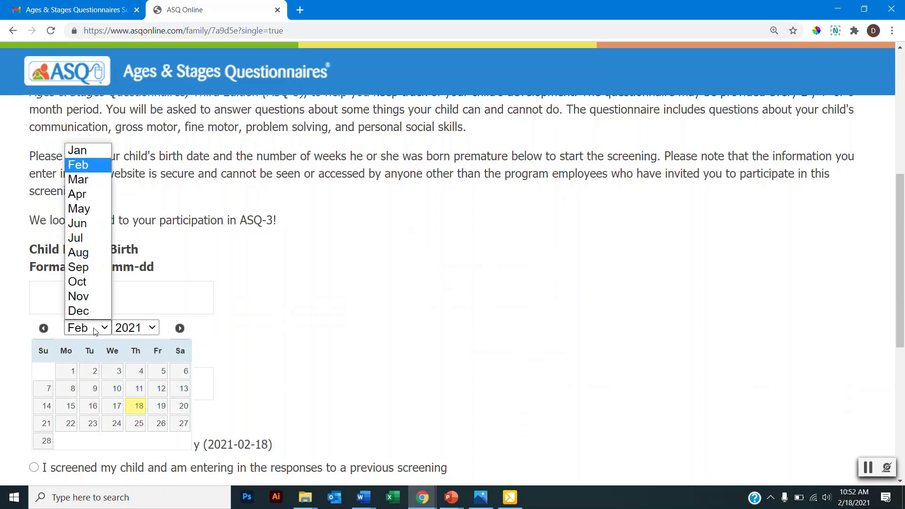
pyautogui.click(89, 267)
pyautogui.click(135, 328)
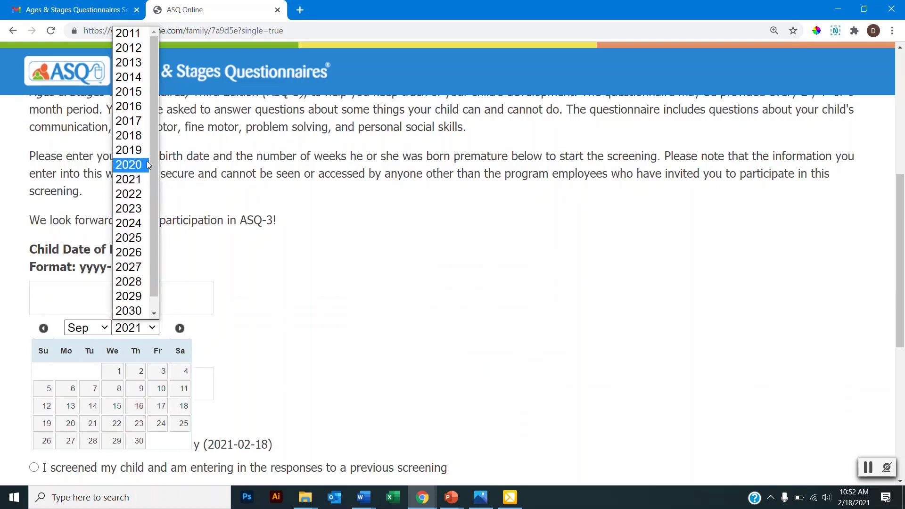
pyautogui.click(132, 136)
pyautogui.click(138, 430)
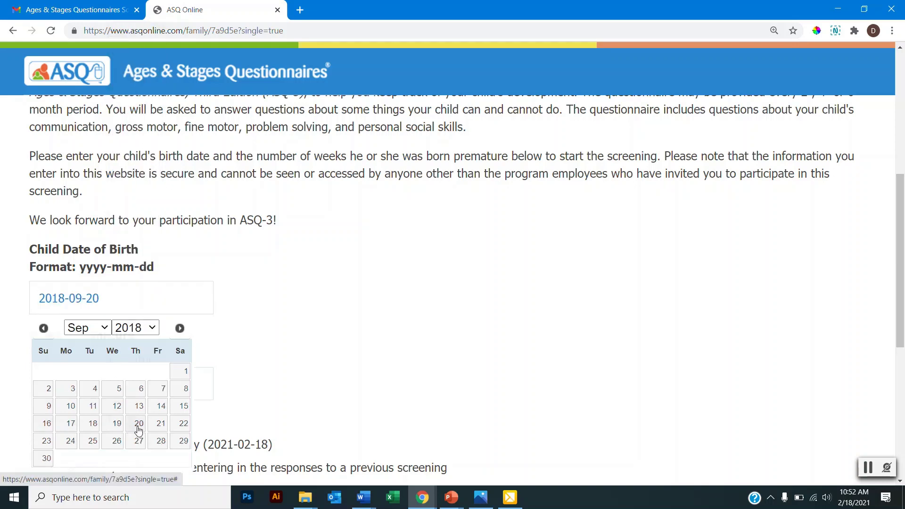
# Enter 0 weeks premature and mark the screening as happening today.
pyautogui.scroll(-2, 391, 328)
pyautogui.click(148, 307)
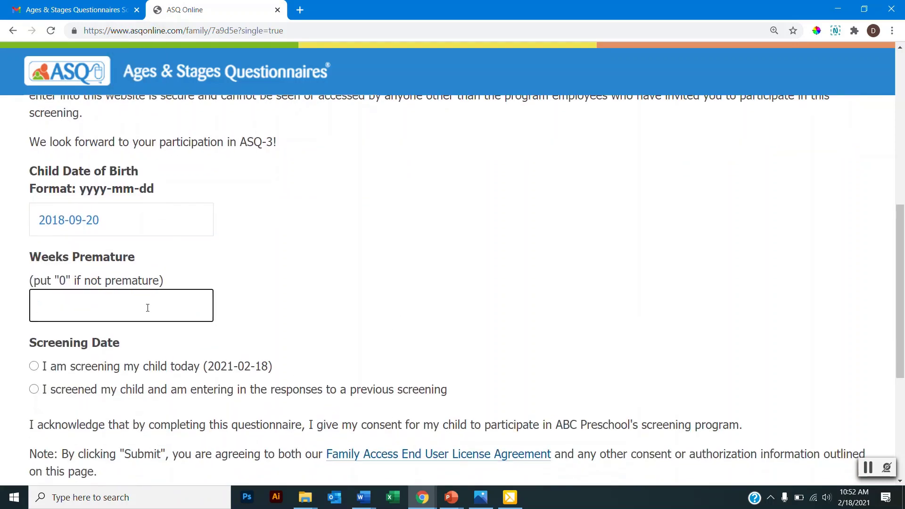
pyautogui.write('0')
pyautogui.click(34, 366)
pyautogui.scroll(-1, 576, 277)
pyautogui.scroll(-3, 576, 276)
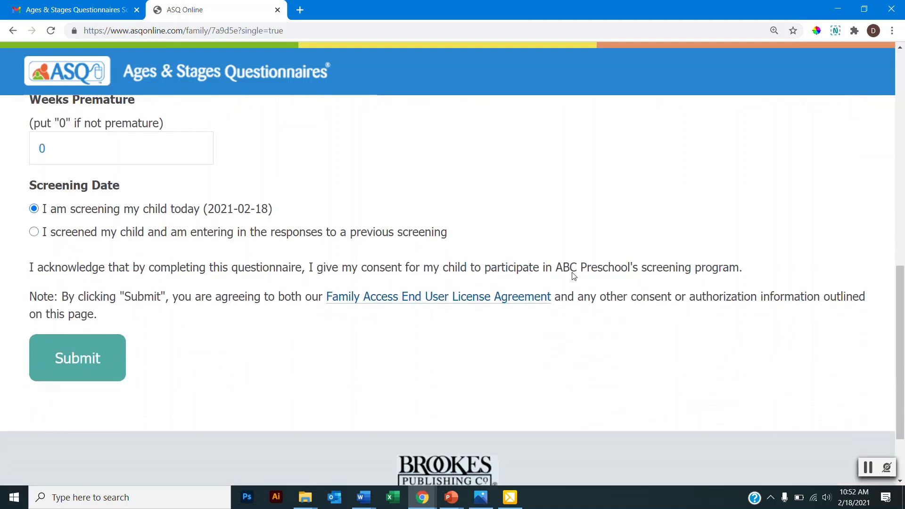
# Submit the screening details and proceed from the 30-month recommendation to entering results.
pyautogui.click(77, 357)
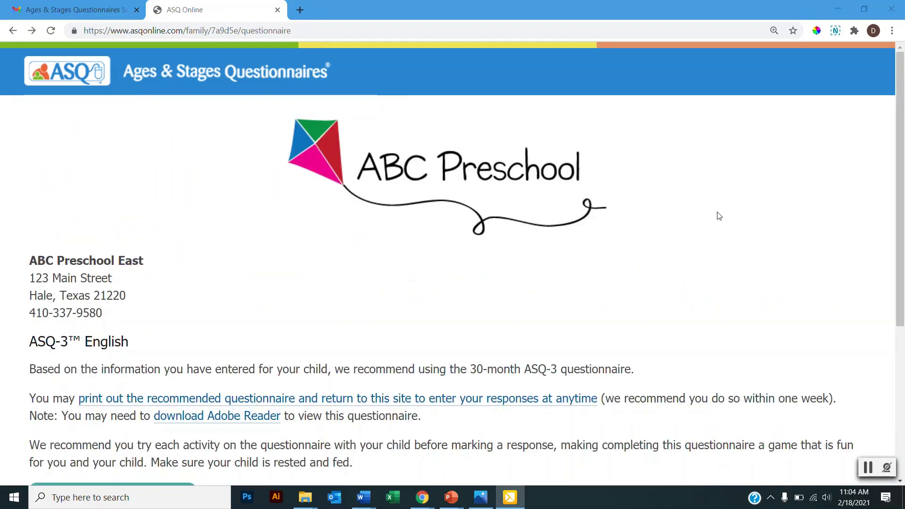
pyautogui.scroll(-2, 720, 216)
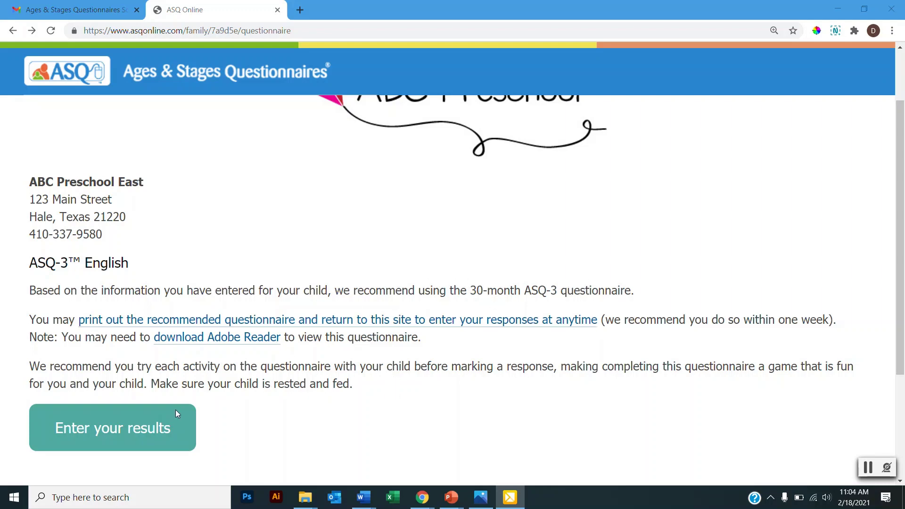
pyautogui.click(132, 428)
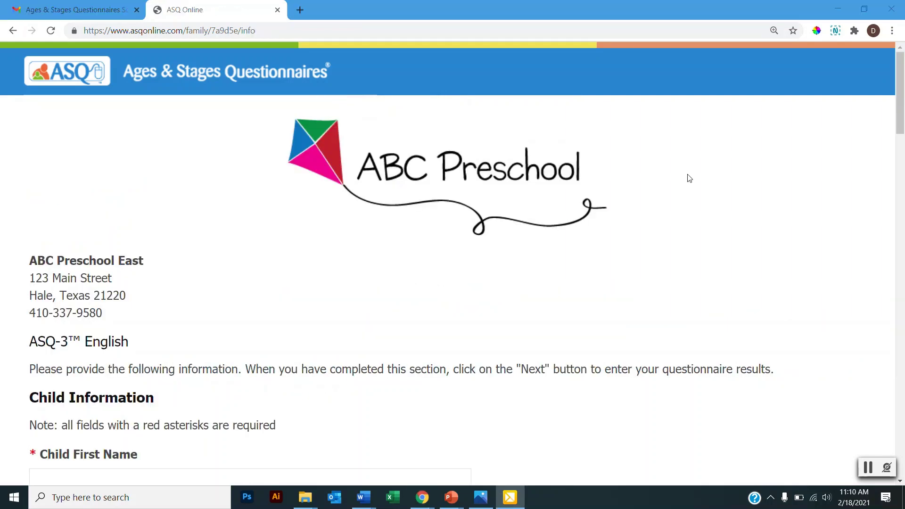
# Fill in the child's first name, last name and street address.
pyautogui.scroll(-3, 690, 178)
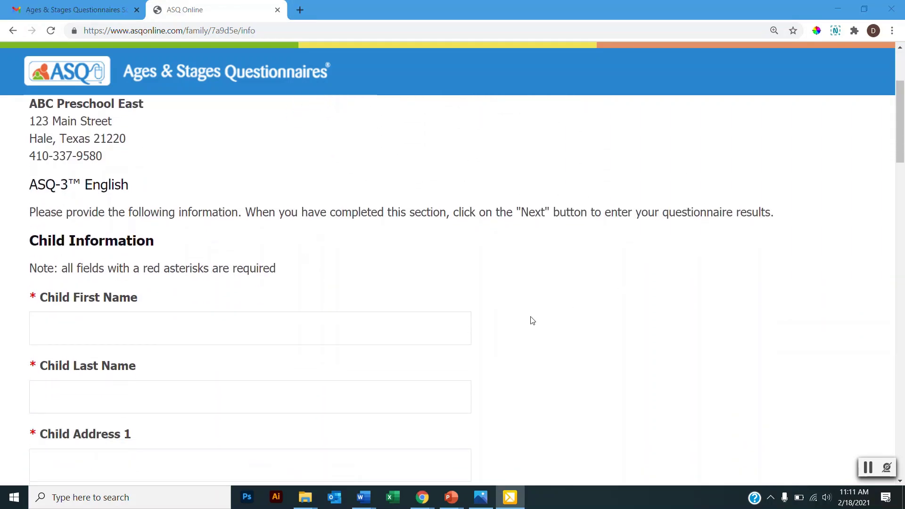
pyautogui.scroll(-2, 423, 253)
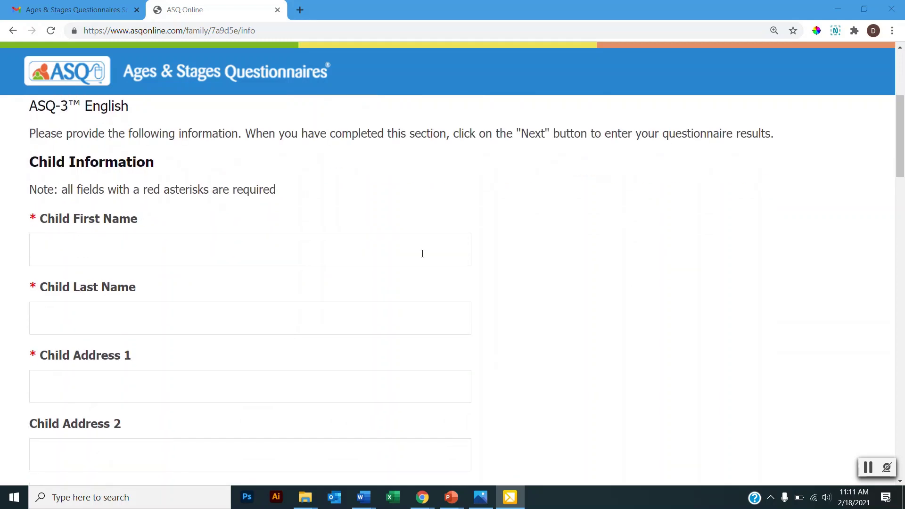
pyautogui.click(422, 254)
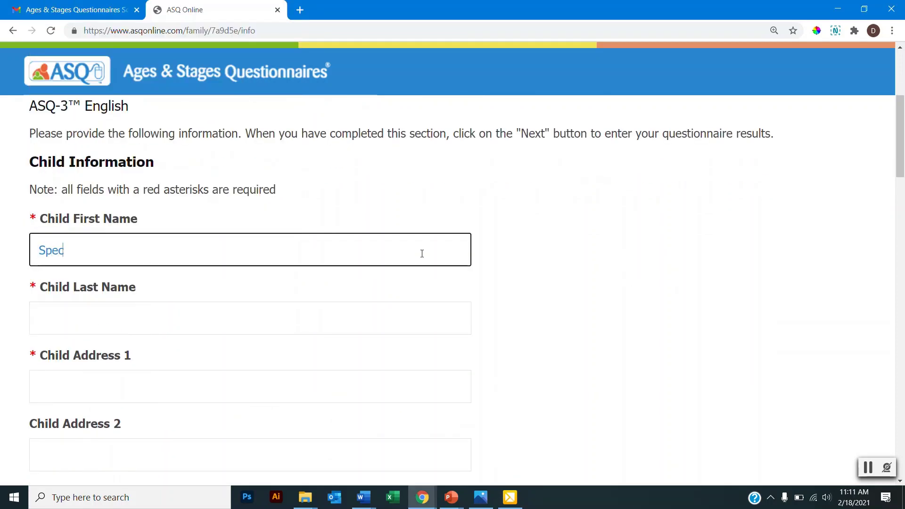
pyautogui.press('Tab')
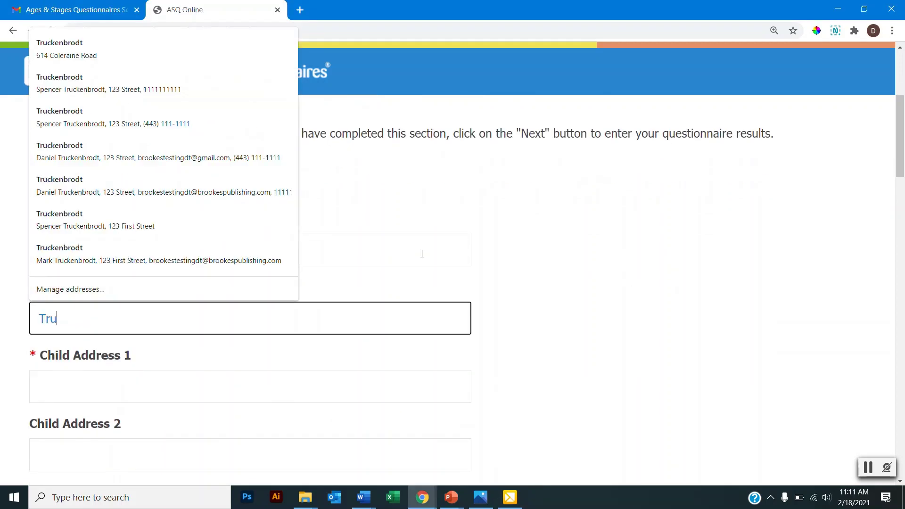
pyautogui.press('Tab')
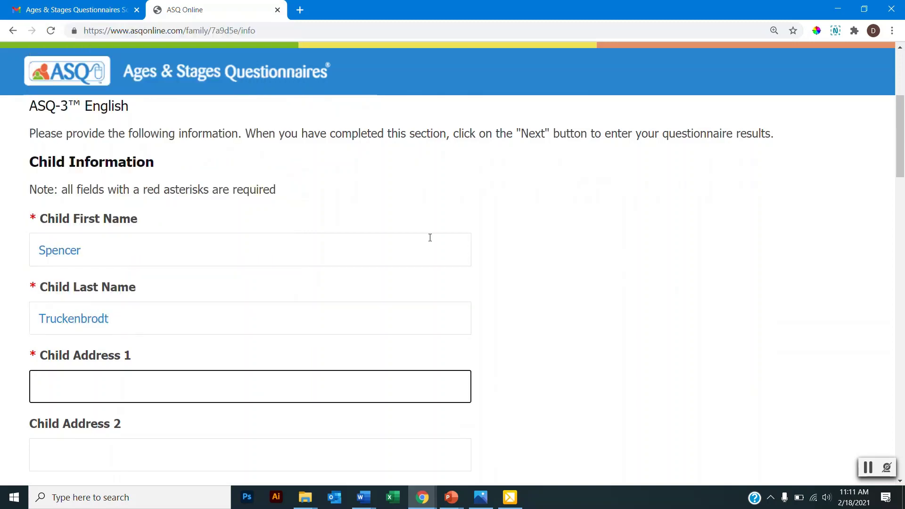
pyautogui.write('123 St')
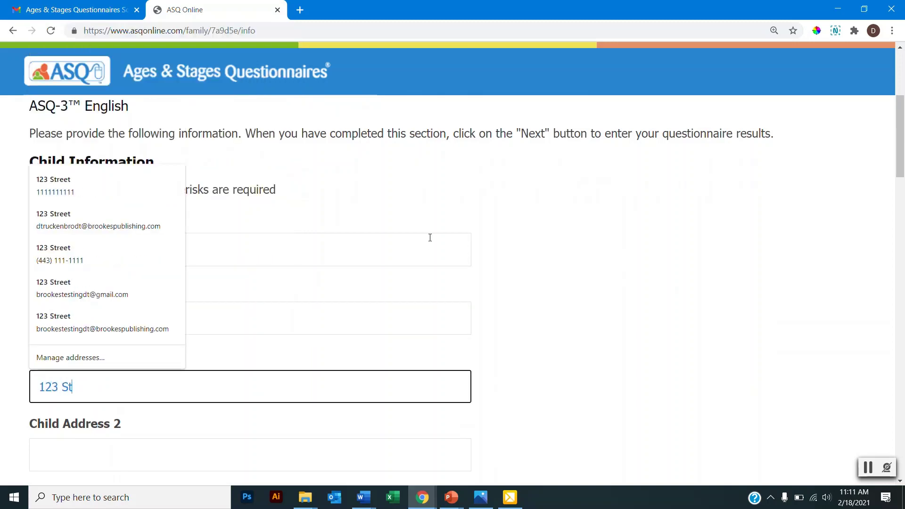
pyautogui.write('reet')
# Enter the child's city, choose the state and fill in the zip code.
pyautogui.scroll(-3, 589, 308)
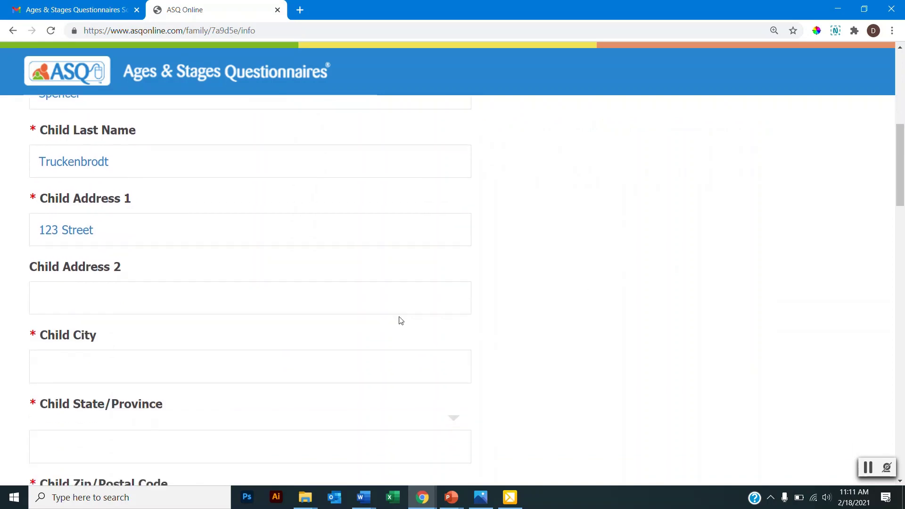
pyautogui.click(267, 357)
pyautogui.write('Baltimore')
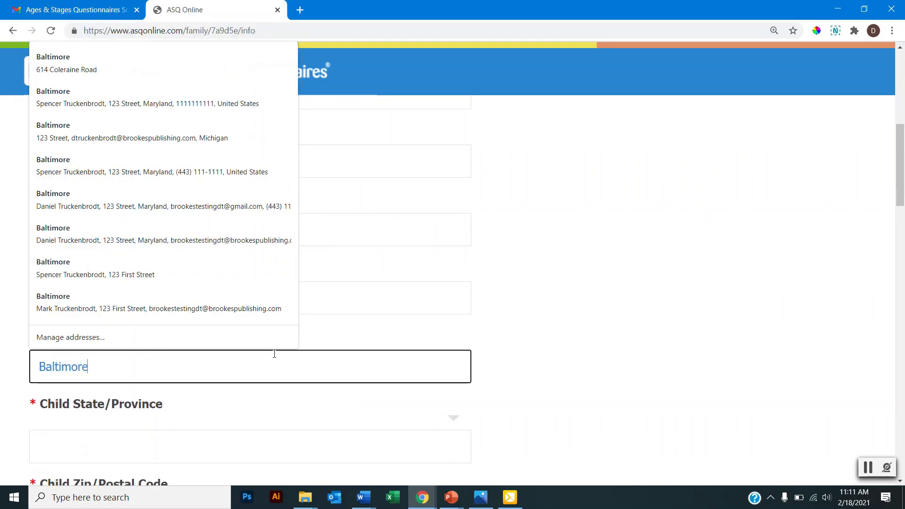
pyautogui.click(333, 444)
pyautogui.scroll(-3, 312, 363)
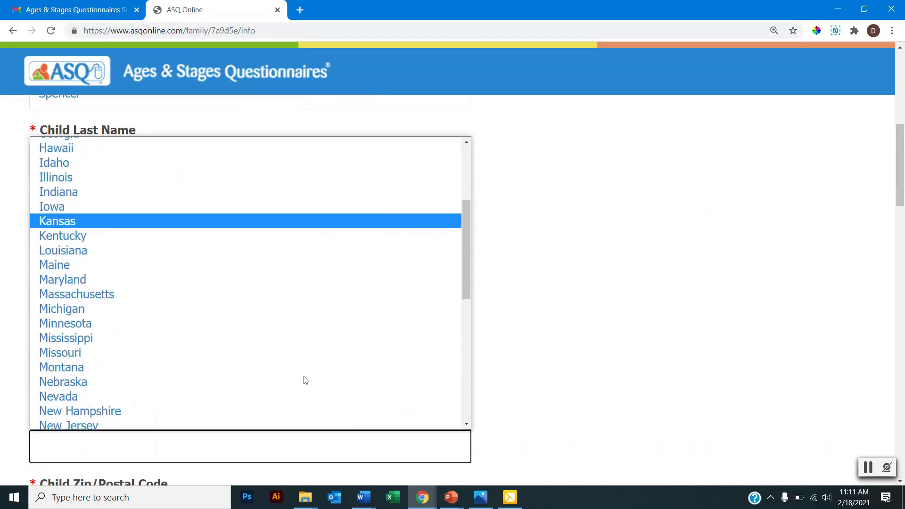
pyautogui.click(279, 278)
pyautogui.scroll(-5, 533, 315)
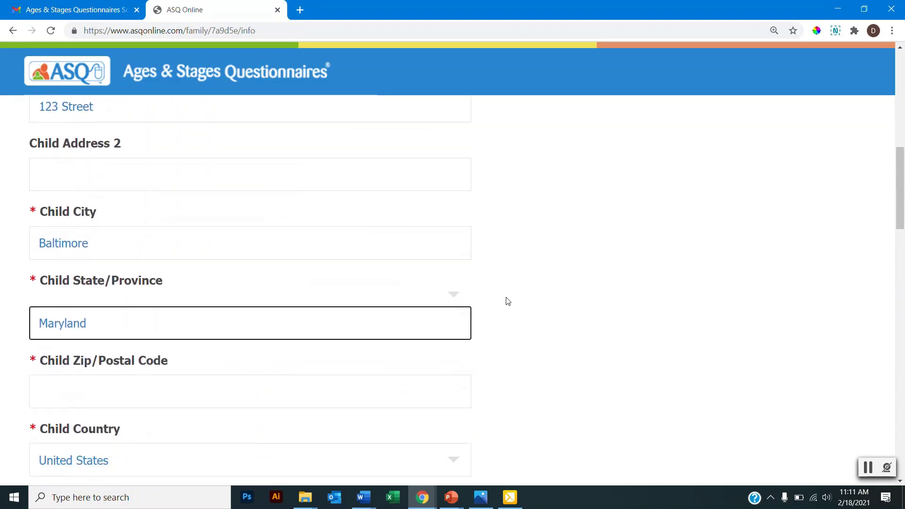
pyautogui.click(346, 264)
pyautogui.write('21229')
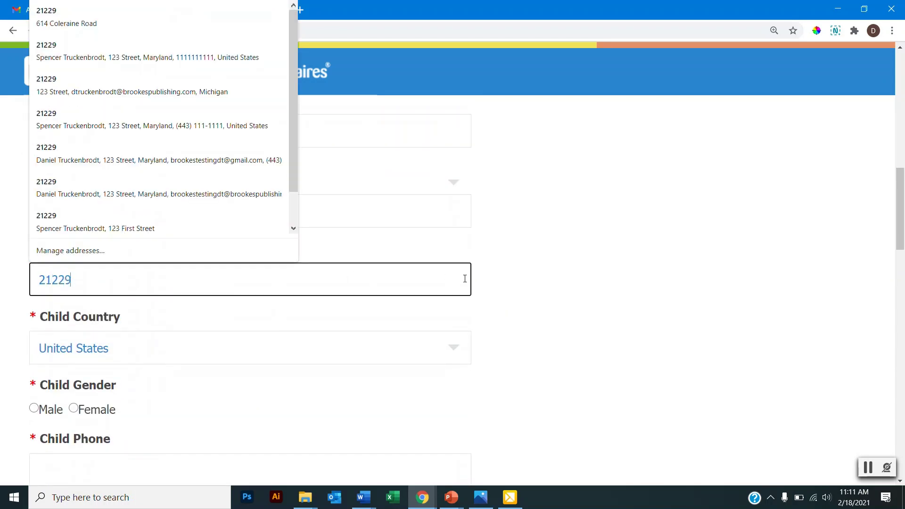
# Set the child's gender to Male and enter the child's phone number.
pyautogui.scroll(-2, 471, 275)
pyautogui.click(33, 330)
pyautogui.scroll(-2, 165, 306)
pyautogui.click(170, 313)
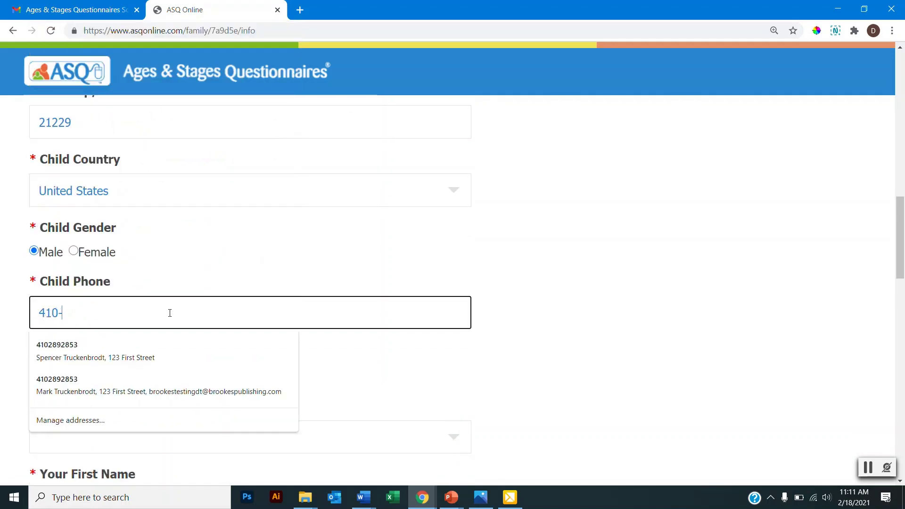
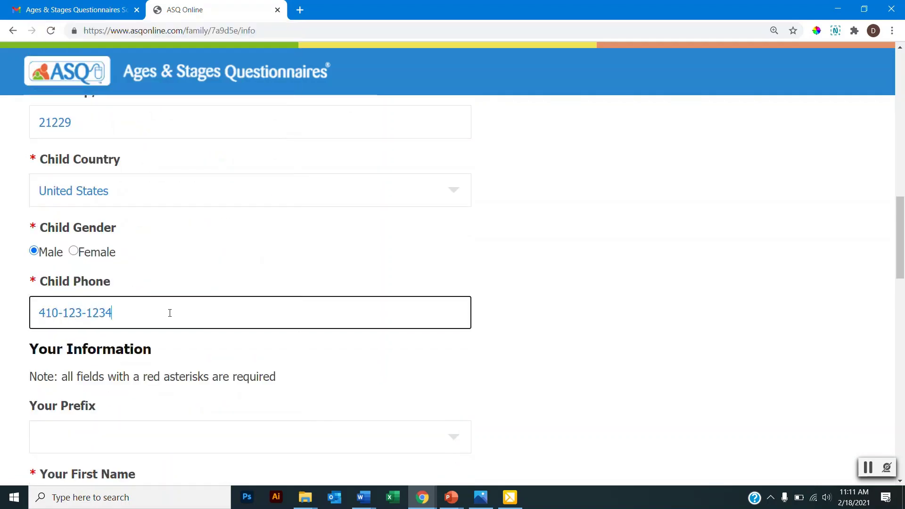
pyautogui.scroll(-3, 163, 302)
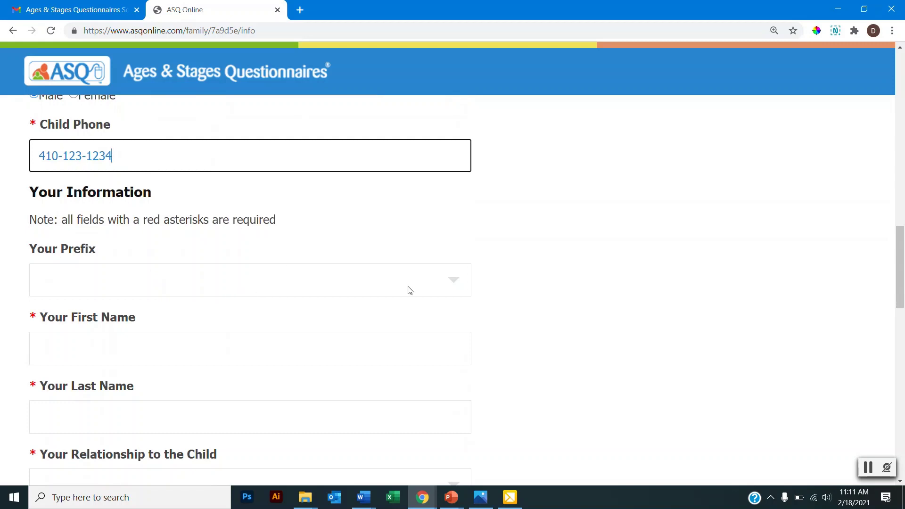
# Enter the parent's first and last name and choose Father as the relationship.
pyautogui.click(334, 345)
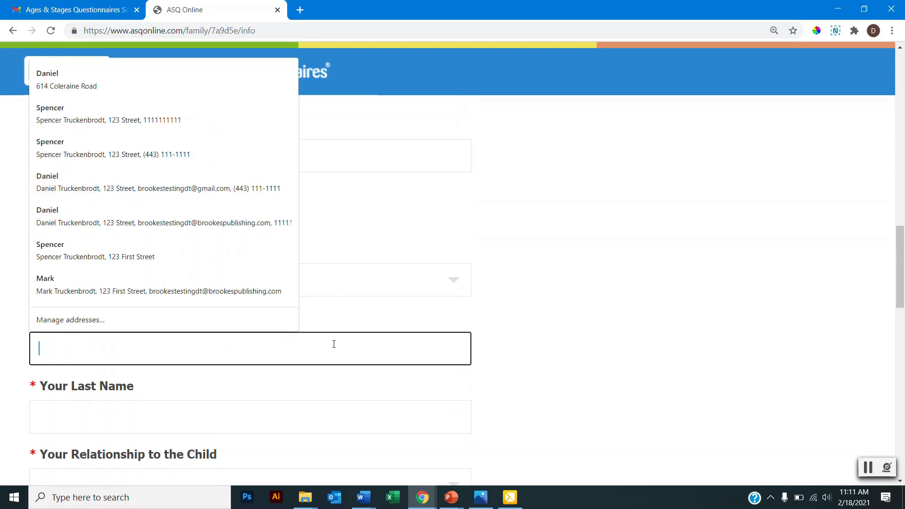
pyautogui.press('Tab')
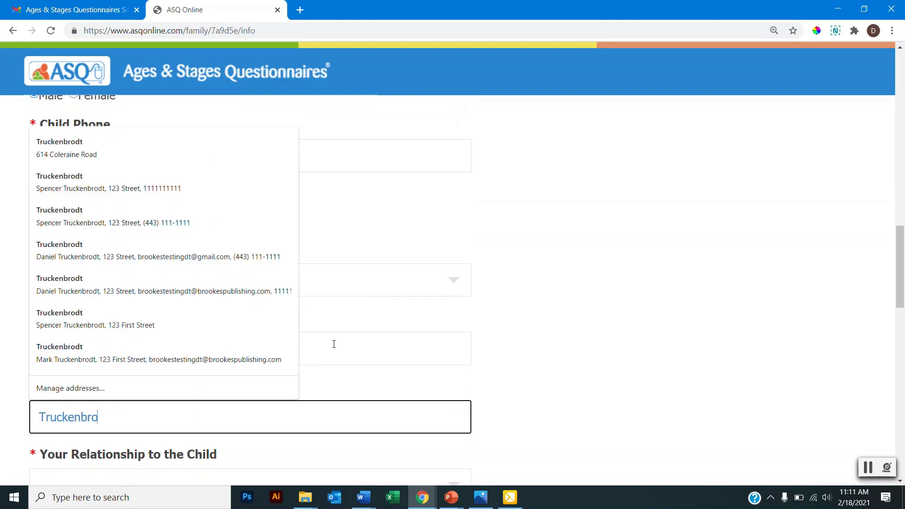
pyautogui.scroll(-3, 618, 321)
pyautogui.click(380, 323)
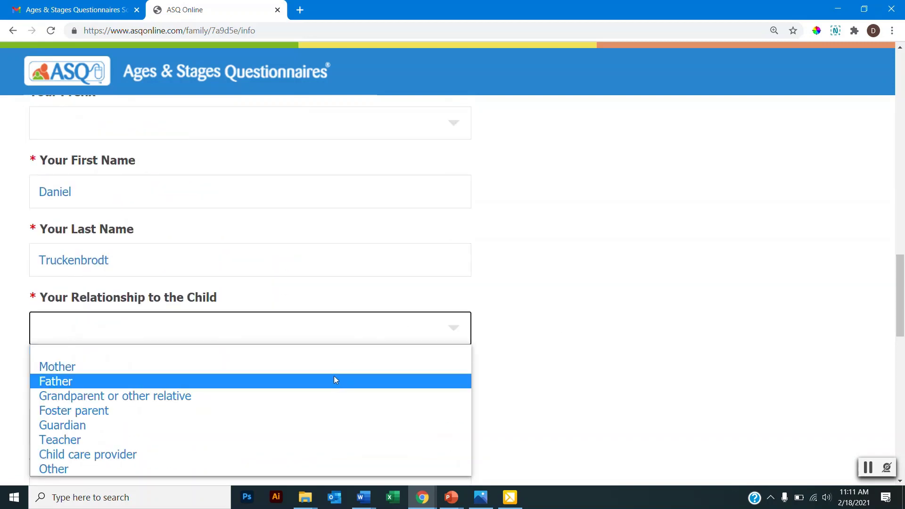
pyautogui.click(331, 380)
# Reuse the child's address as your own and fill in your e-mail address.
pyautogui.scroll(-2, 196, 297)
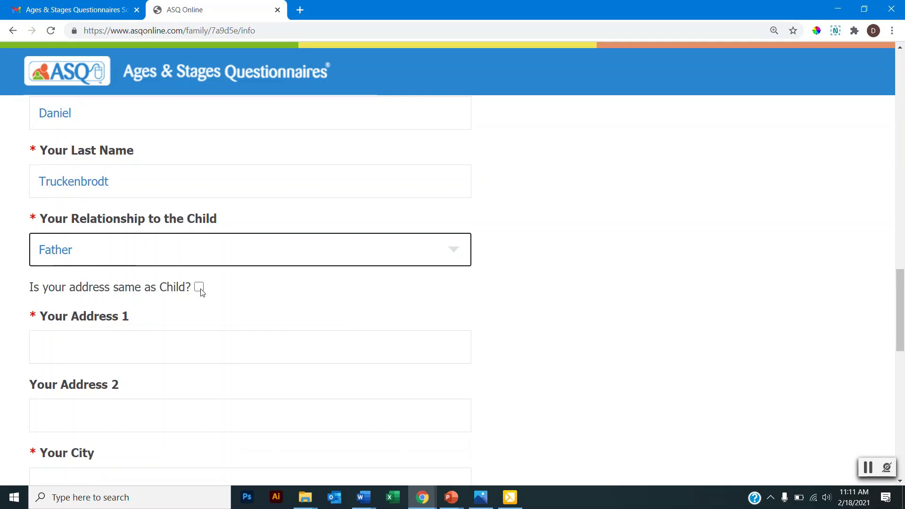
pyautogui.click(199, 287)
pyautogui.scroll(-2, 320, 292)
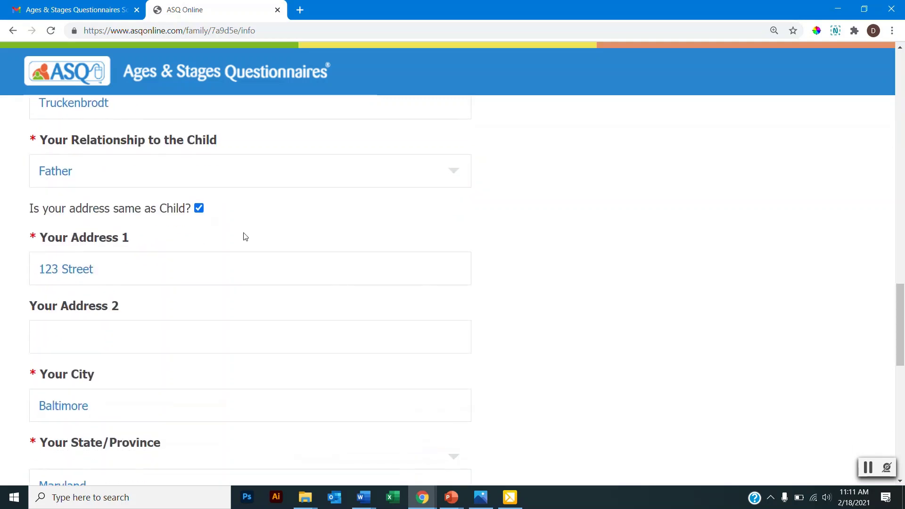
pyautogui.scroll(-10, 232, 245)
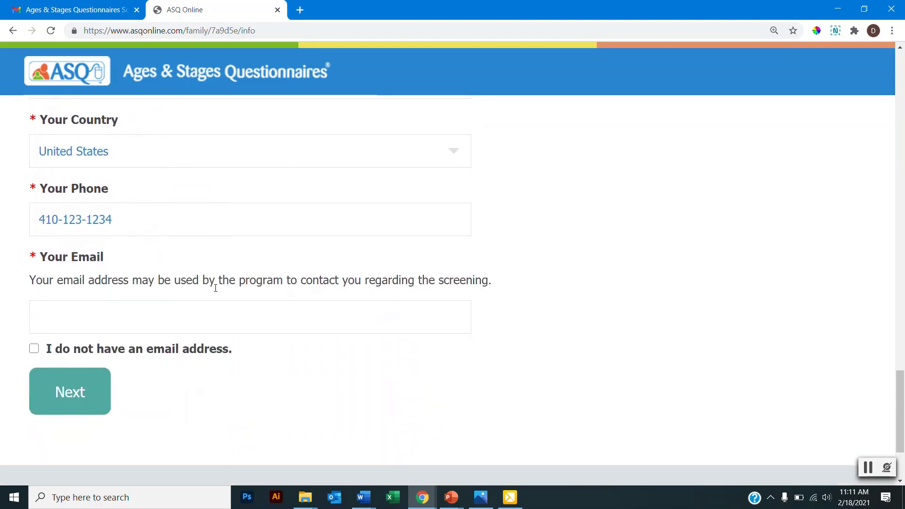
pyautogui.click(171, 324)
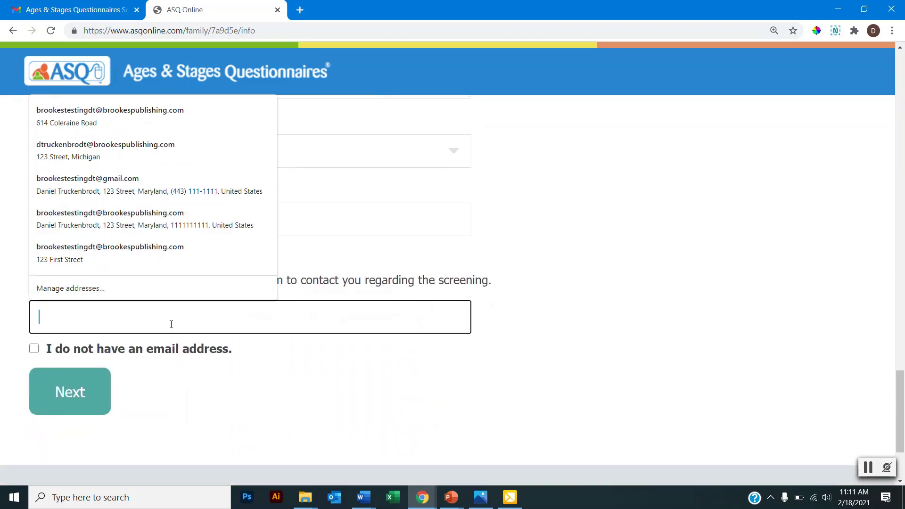
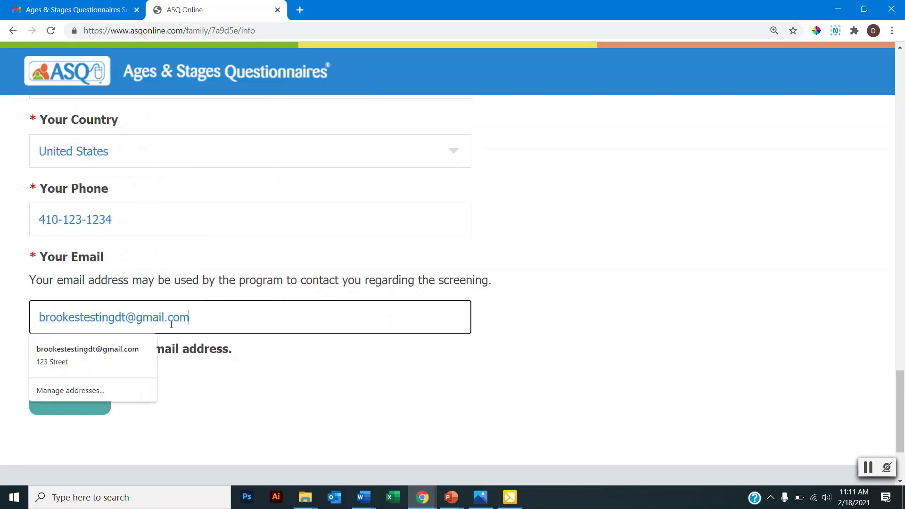
pyautogui.click(291, 402)
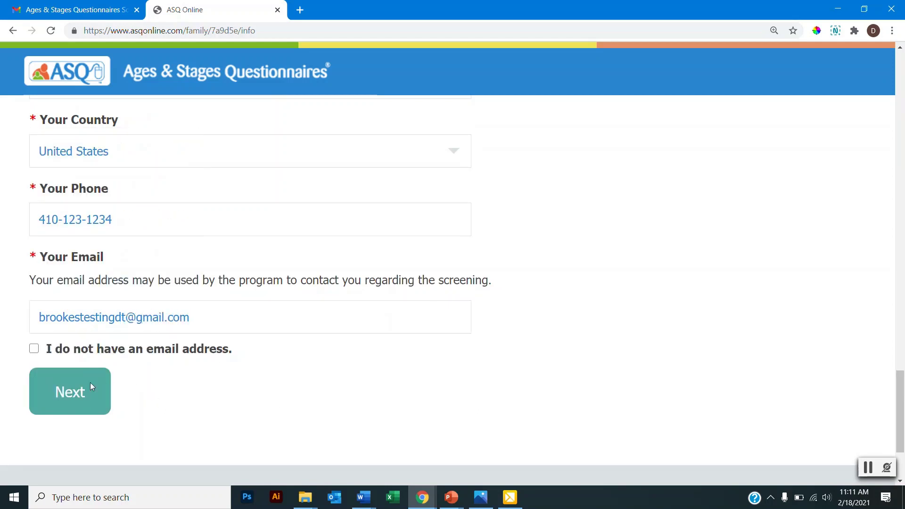
# Submit the parent information to load the ASQ-3 30 Month questionnaire.
pyautogui.click(81, 391)
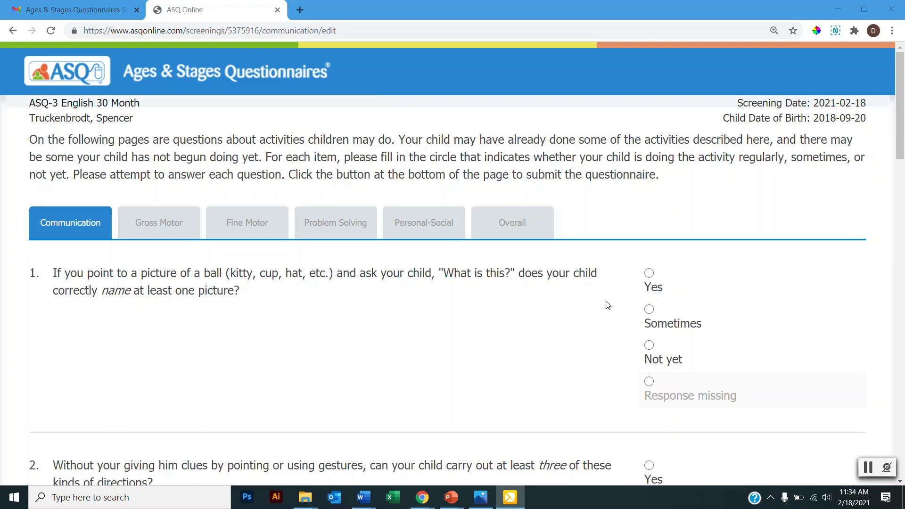
# Answer Yes to Communication question 1.
pyautogui.click(649, 274)
pyautogui.scroll(-5, 750, 253)
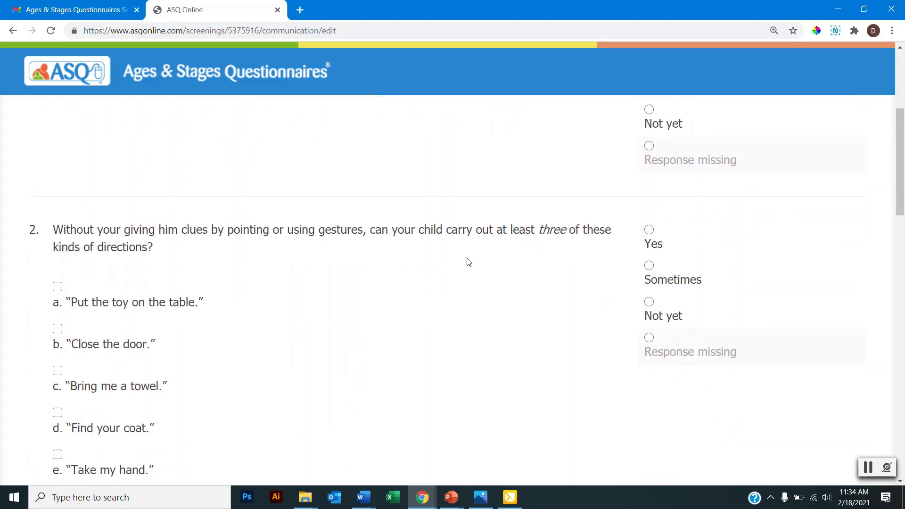
pyautogui.scroll(-2, 467, 260)
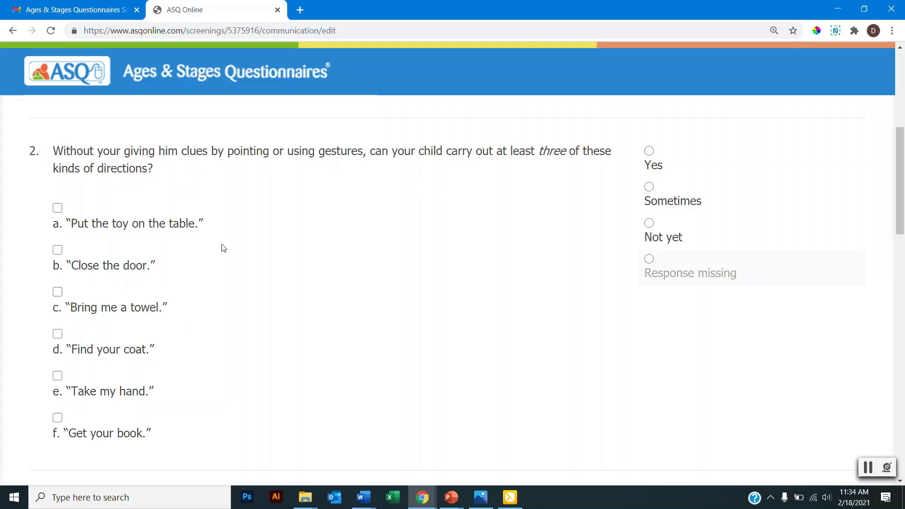
# Answer Yes to question 2 with directions a, b, c ticked, and Sometimes to question 3.
pyautogui.click(649, 152)
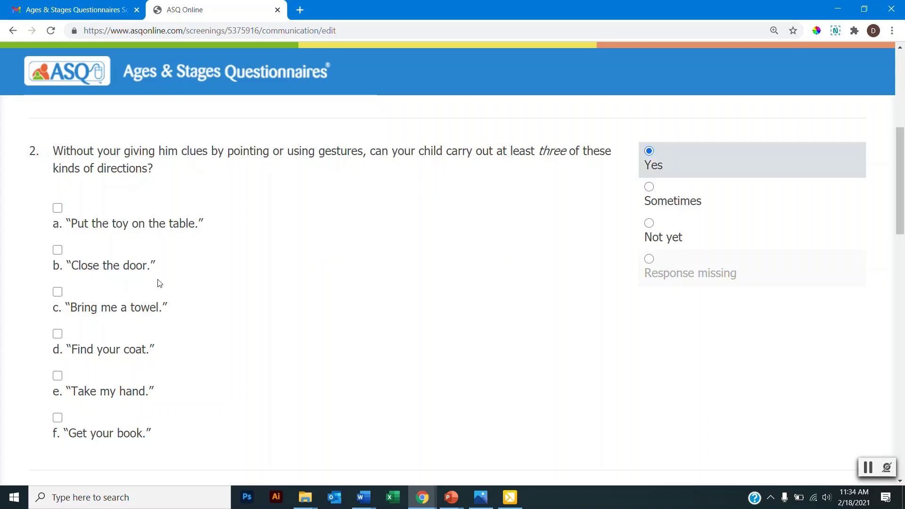
pyautogui.click(57, 208)
pyautogui.click(58, 250)
pyautogui.click(58, 292)
pyautogui.scroll(-5, 608, 247)
pyautogui.scroll(-2, 606, 236)
pyautogui.click(649, 226)
pyautogui.scroll(-3, 747, 292)
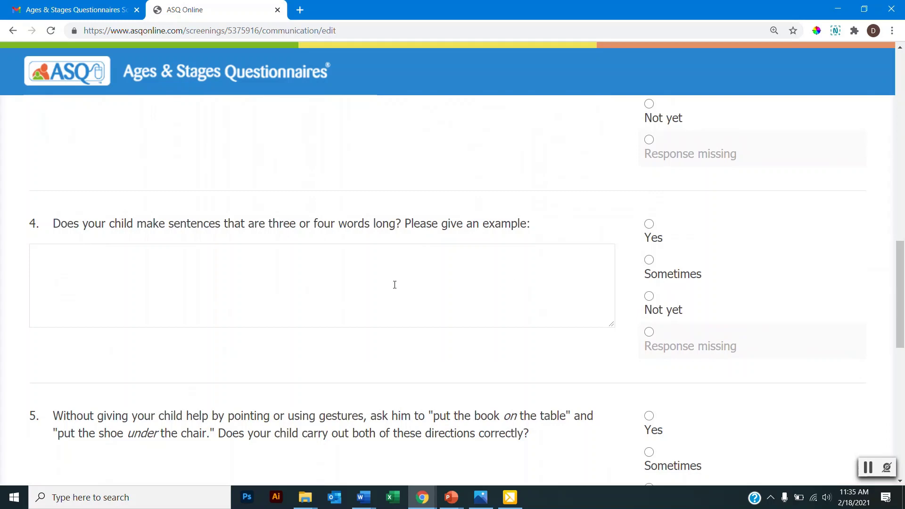
# Answer Yes to question 4 with the example 'My child can say I want to go to the park'.
pyautogui.click(394, 285)
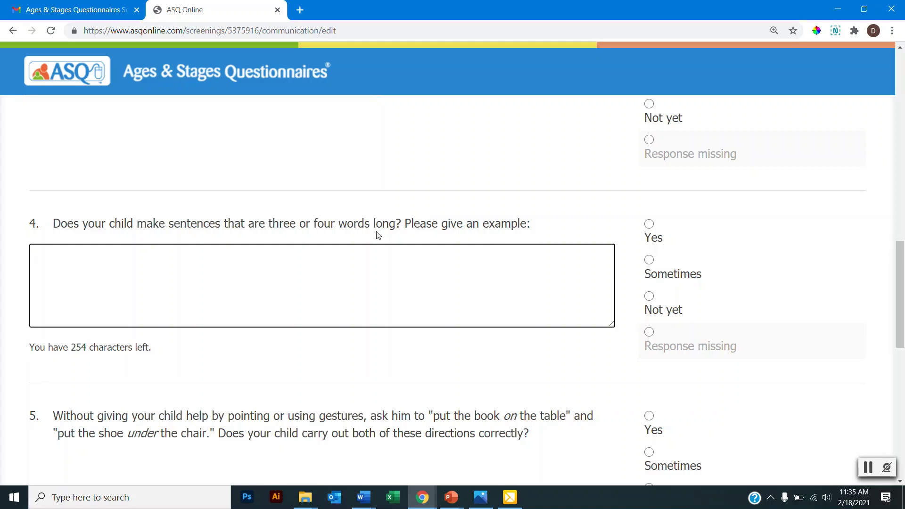
pyautogui.click(650, 225)
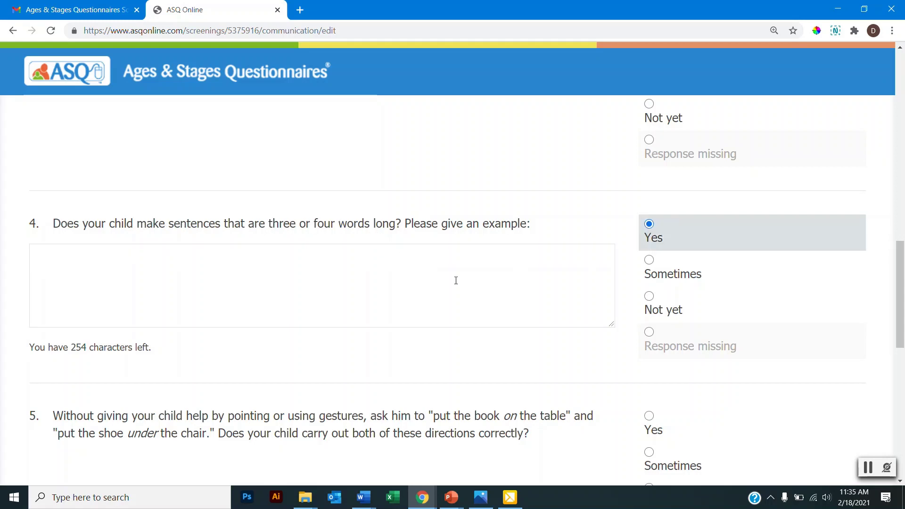
pyautogui.click(397, 306)
pyautogui.write('My child can ')
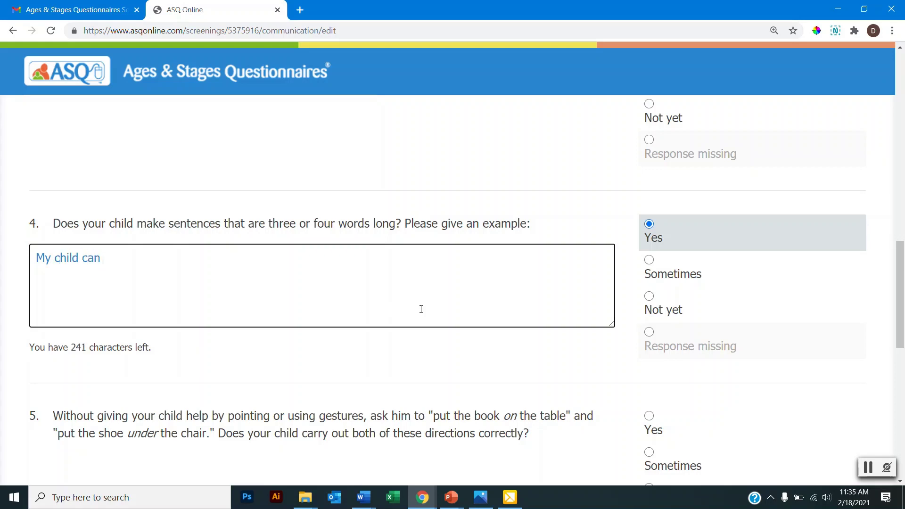
pyautogui.write('say I want to go to the park')
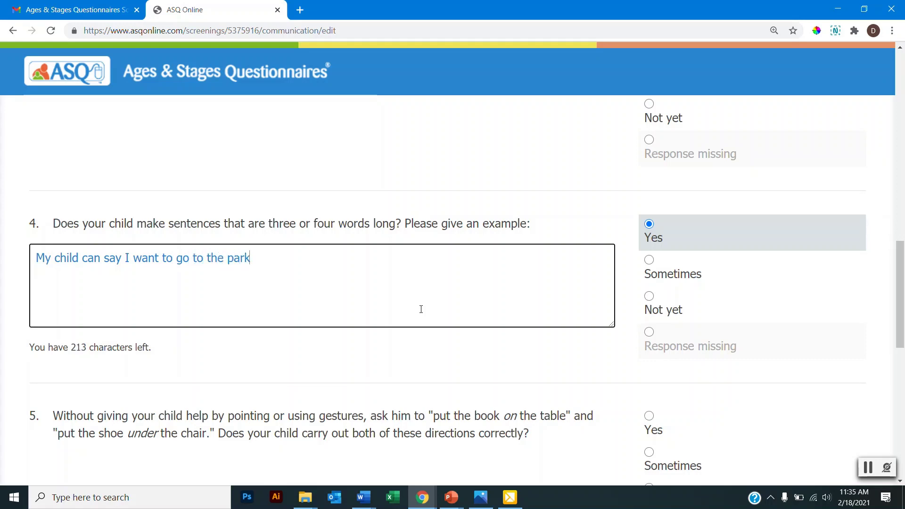
pyautogui.scroll(-3, 533, 293)
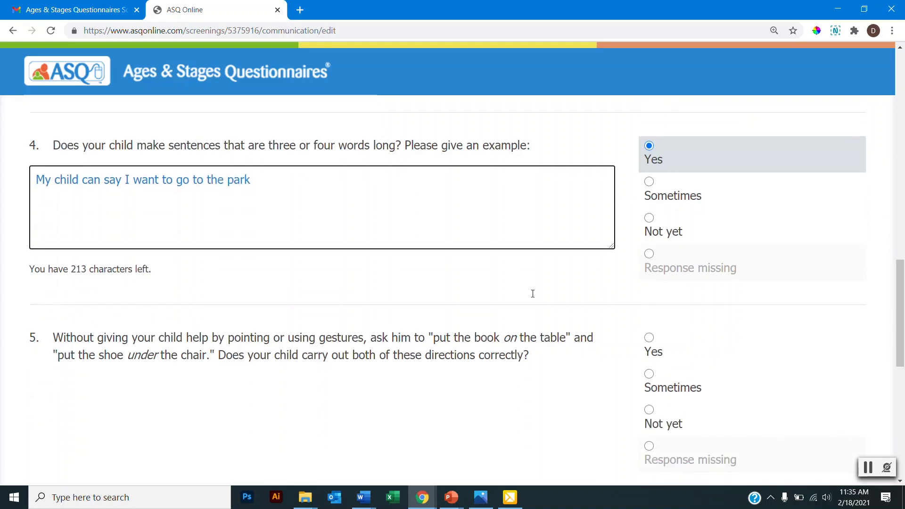
# Answer Yes to questions 5 and 6, then save and continue to Gross Motor.
pyautogui.click(655, 262)
pyautogui.scroll(-3, 788, 265)
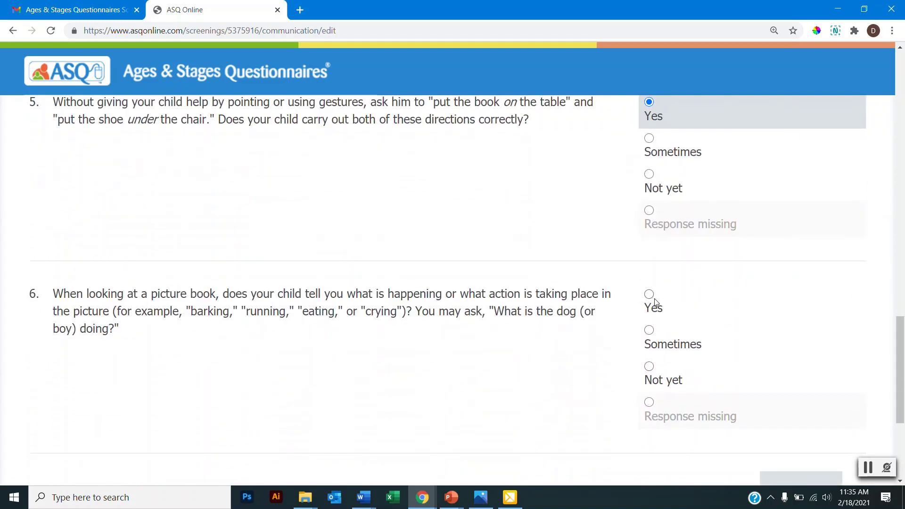
pyautogui.click(653, 297)
pyautogui.scroll(-2, 654, 298)
pyautogui.scroll(-2, 653, 299)
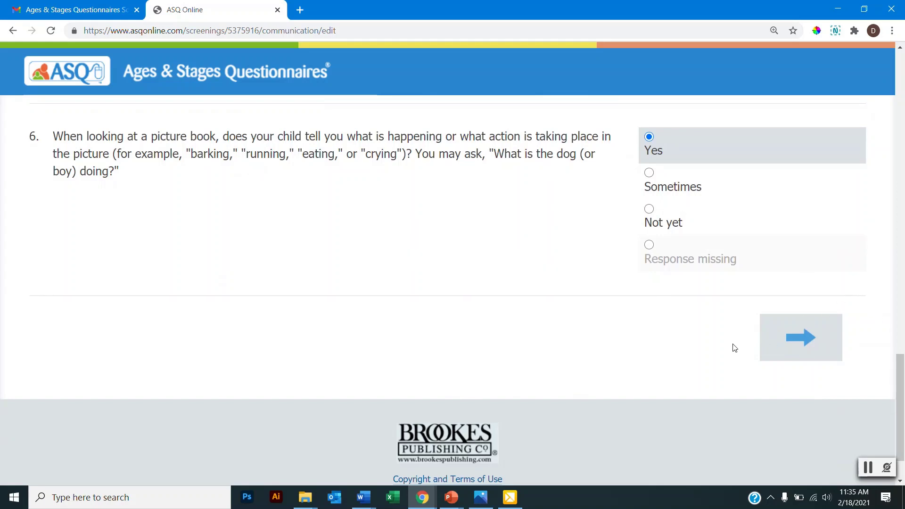
pyautogui.click(794, 340)
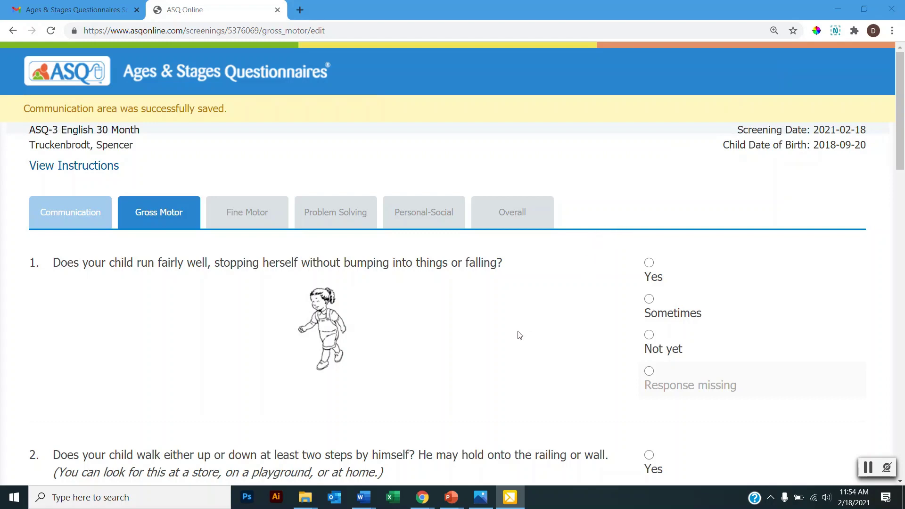
# Answer Yes to running, steps, kicking, jumping, alternating stairs and standing on one foot.
pyautogui.scroll(-2, 640, 268)
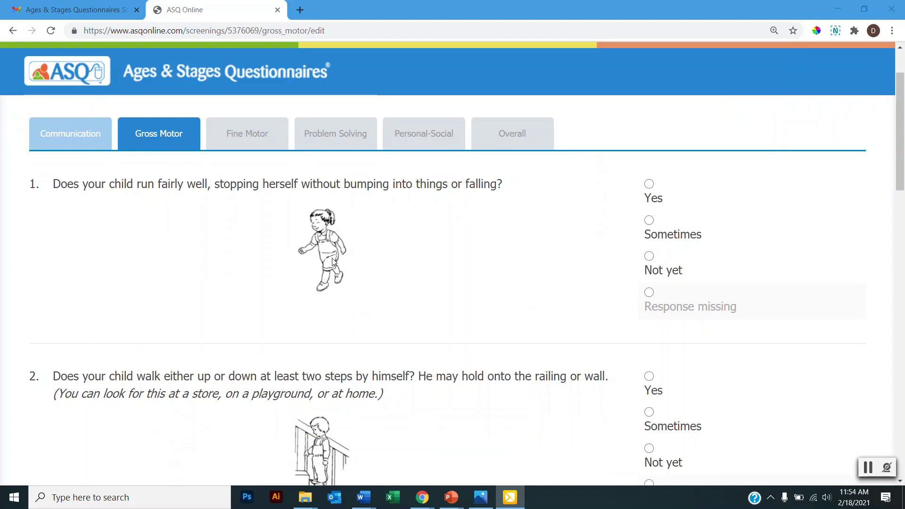
pyautogui.click(650, 185)
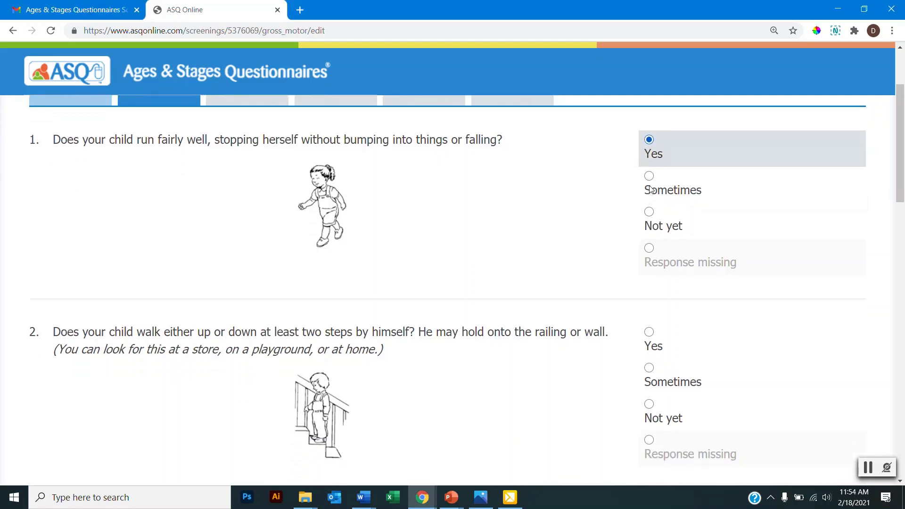
pyautogui.scroll(-3, 651, 198)
pyautogui.click(649, 219)
pyautogui.scroll(-3, 585, 217)
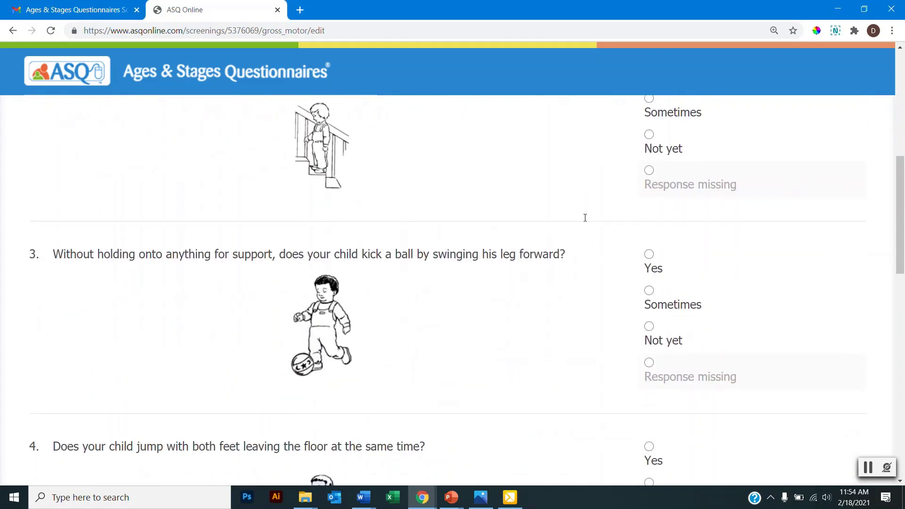
pyautogui.click(650, 255)
pyautogui.scroll(-3, 563, 243)
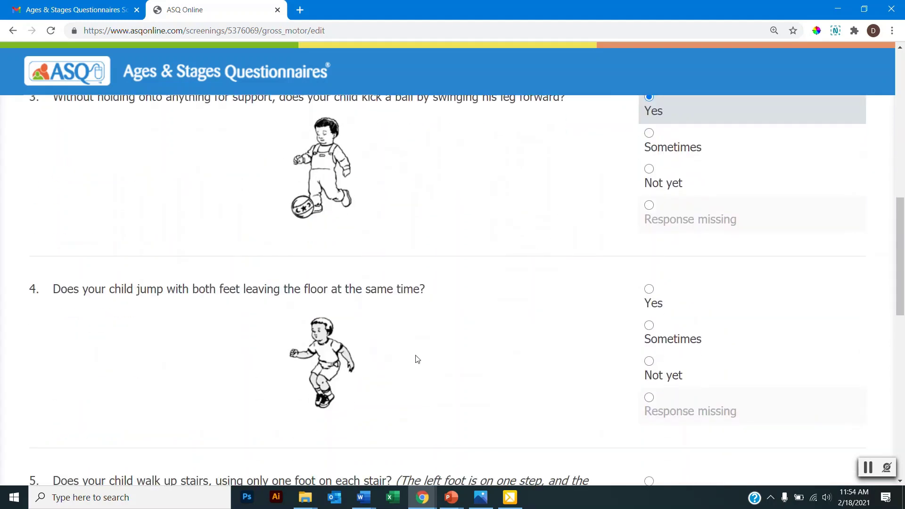
pyautogui.click(650, 289)
pyautogui.scroll(-3, 535, 269)
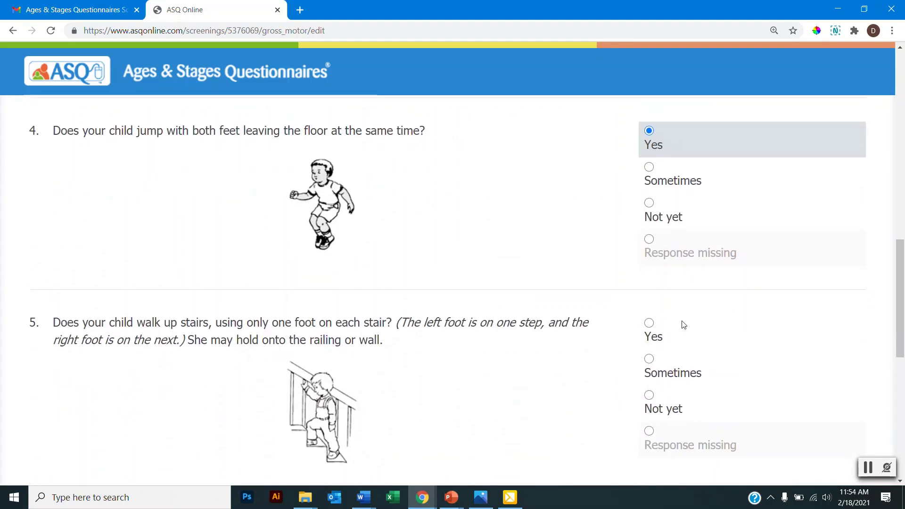
pyautogui.click(649, 246)
pyautogui.scroll(-2, 503, 260)
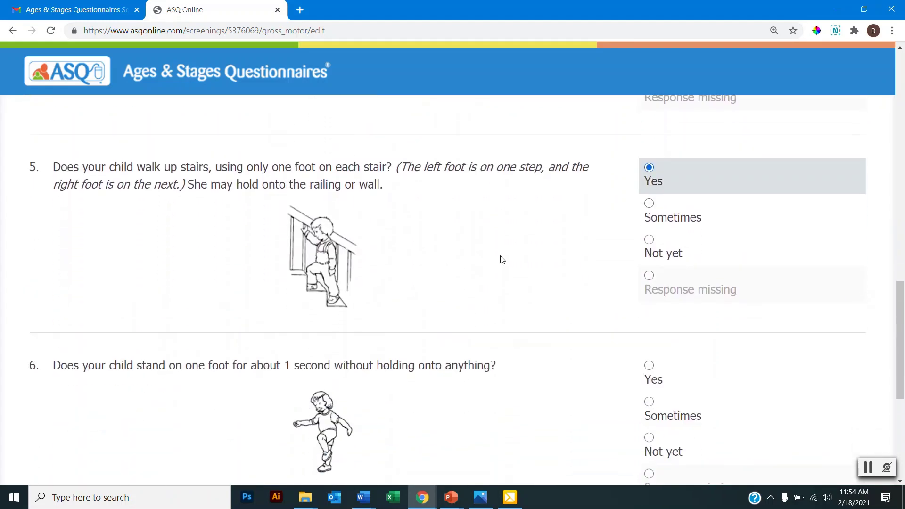
pyautogui.scroll(-1, 503, 260)
pyautogui.click(650, 287)
pyautogui.scroll(-3, 630, 279)
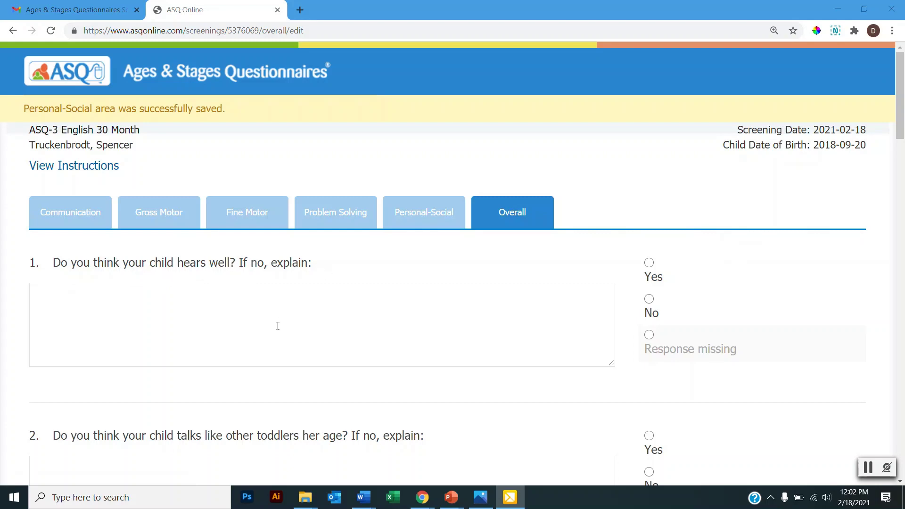
# Answer No to hearing and explain 'Sometimes when I say my child's name, he doesn't turn to look at me.'.
pyautogui.click(650, 300)
pyautogui.click(466, 309)
pyautogui.write('Sometim')
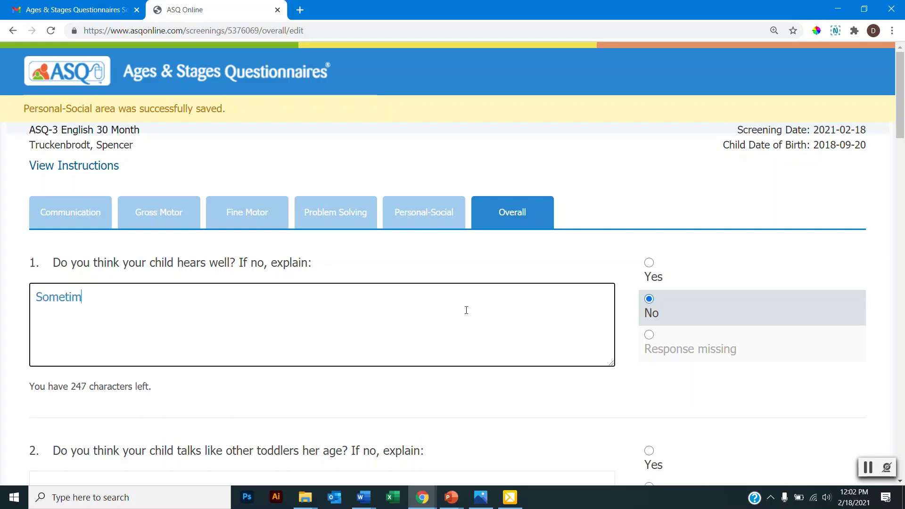
pyautogui.write('es when I say my')
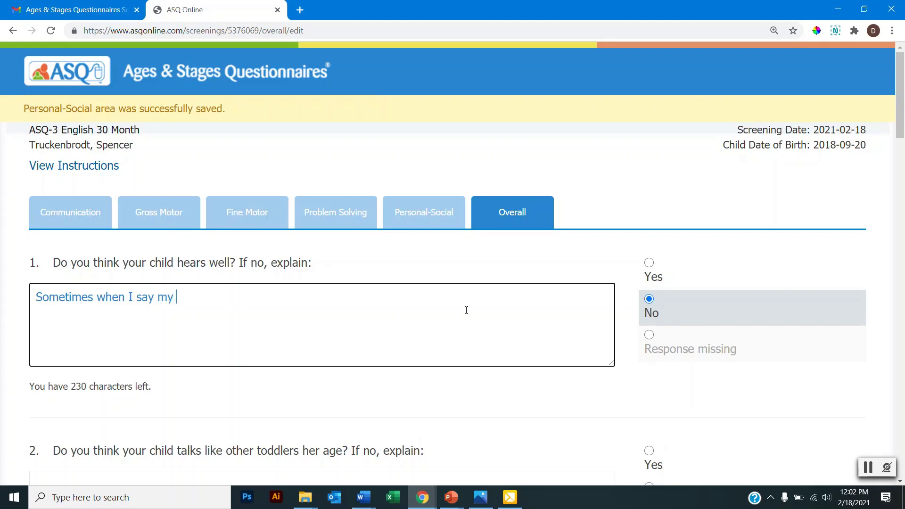
pyautogui.write(" child's name, he ")
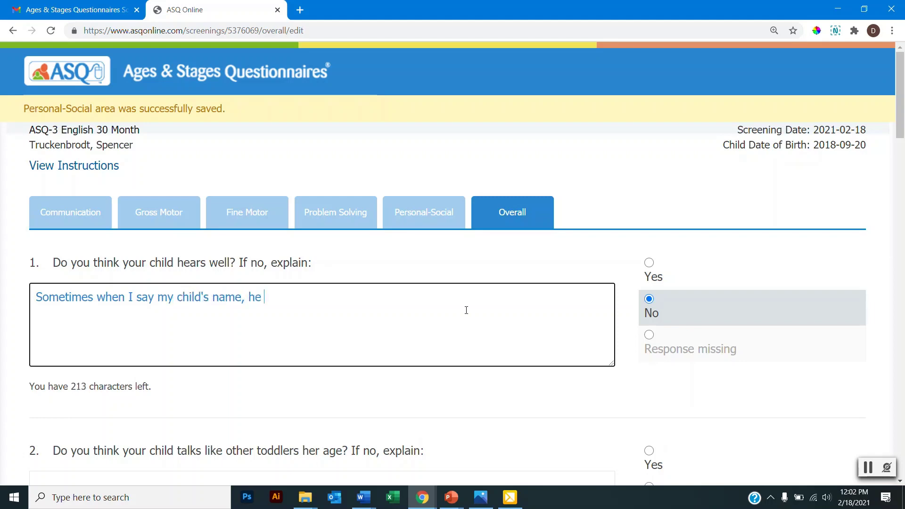
pyautogui.write("doesn't turn to look at me")
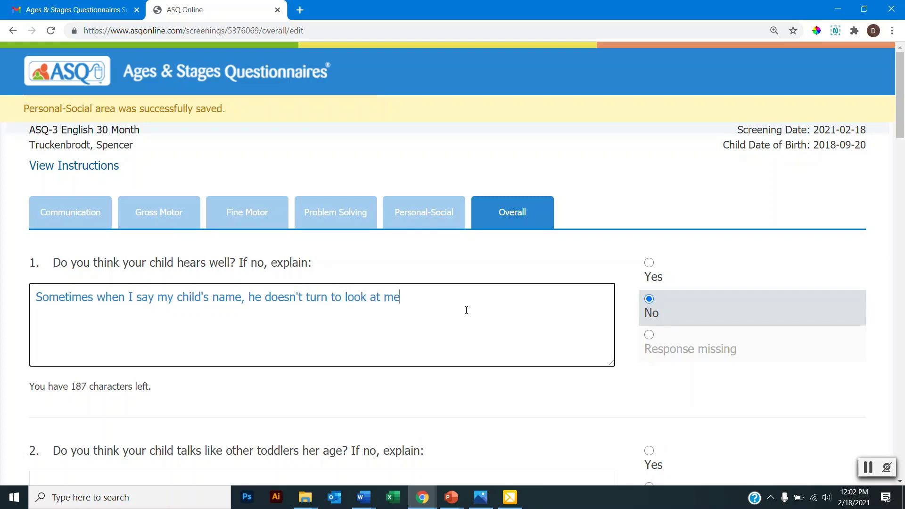
pyautogui.write('.')
# Answer Yes to Overall questions 2–5: talking, being understood by parents and others, and walking/climbing.
pyautogui.scroll(-2, 610, 333)
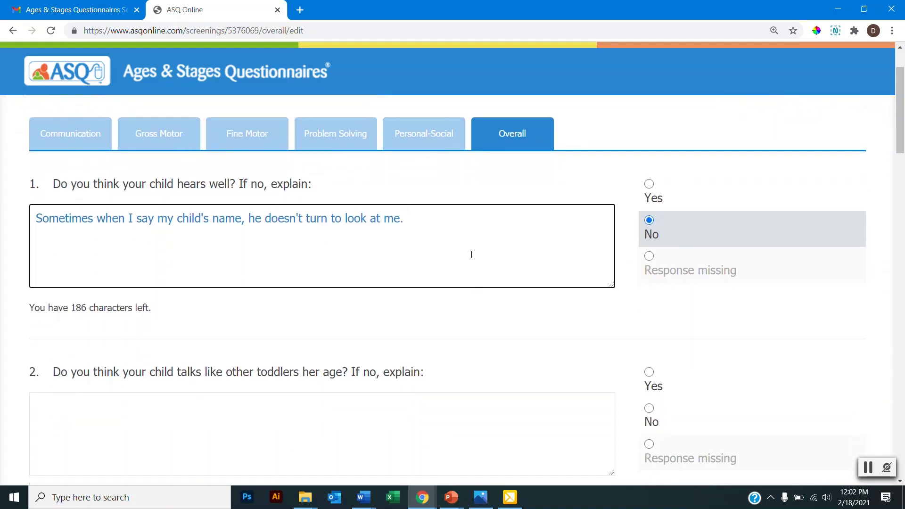
pyautogui.scroll(-2, 471, 255)
pyautogui.click(649, 298)
pyautogui.scroll(-4, 649, 295)
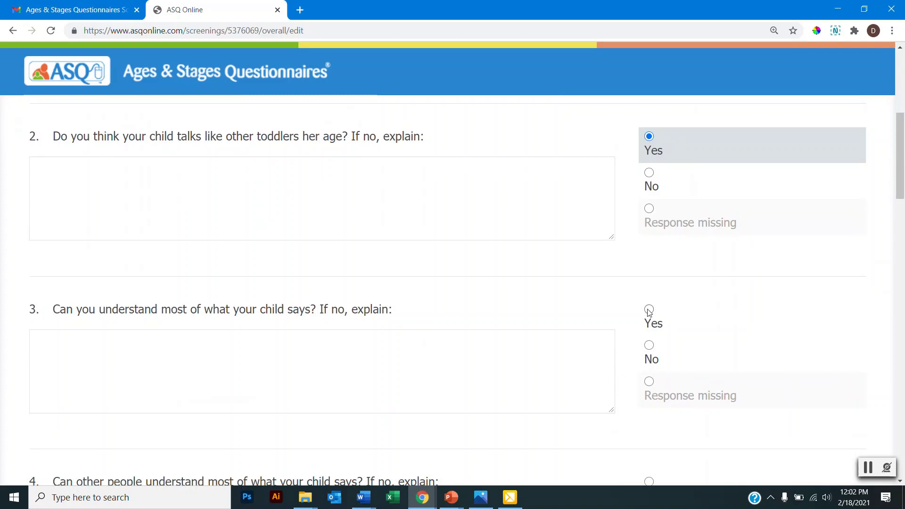
pyautogui.click(650, 310)
pyautogui.scroll(-6, 649, 311)
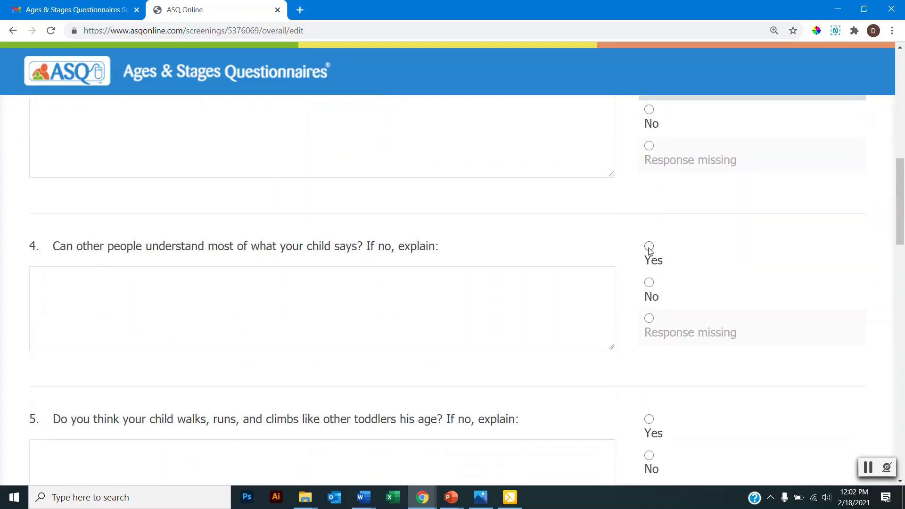
pyautogui.click(649, 247)
pyautogui.scroll(-4, 730, 289)
pyautogui.click(650, 263)
# Answer No to questions 6–10: hearing history, vision, medical problems, behavior and other worries.
pyautogui.scroll(-2, 767, 282)
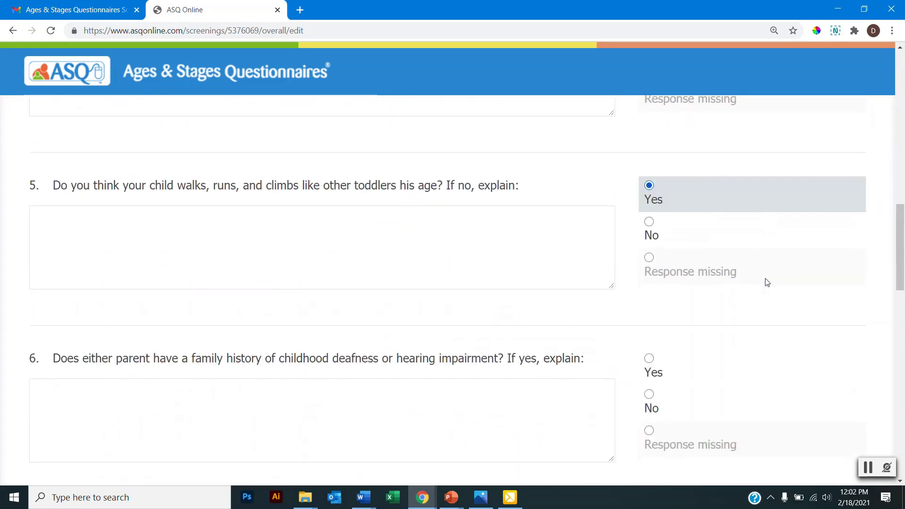
pyautogui.scroll(-2, 768, 282)
pyautogui.click(649, 315)
pyautogui.scroll(-4, 649, 319)
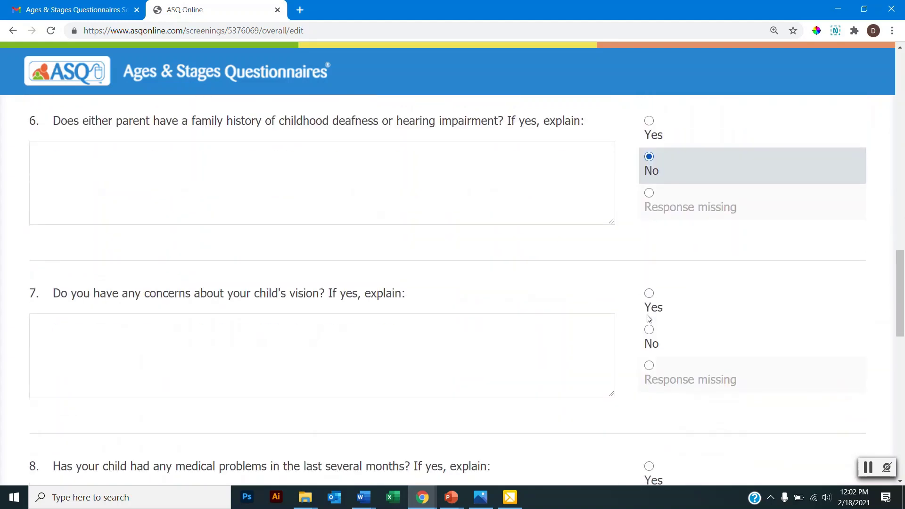
pyautogui.scroll(-2, 649, 318)
pyautogui.click(649, 264)
pyautogui.scroll(-3, 649, 264)
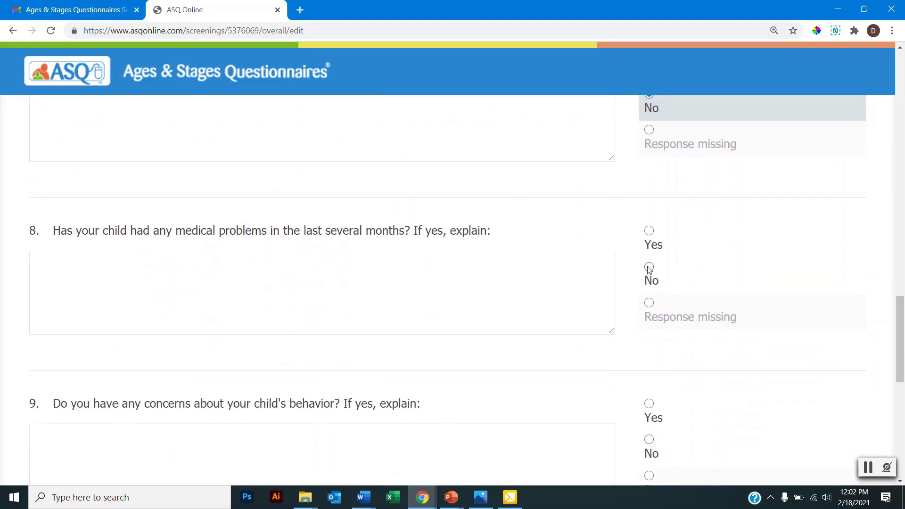
pyautogui.click(650, 267)
pyautogui.scroll(-5, 650, 266)
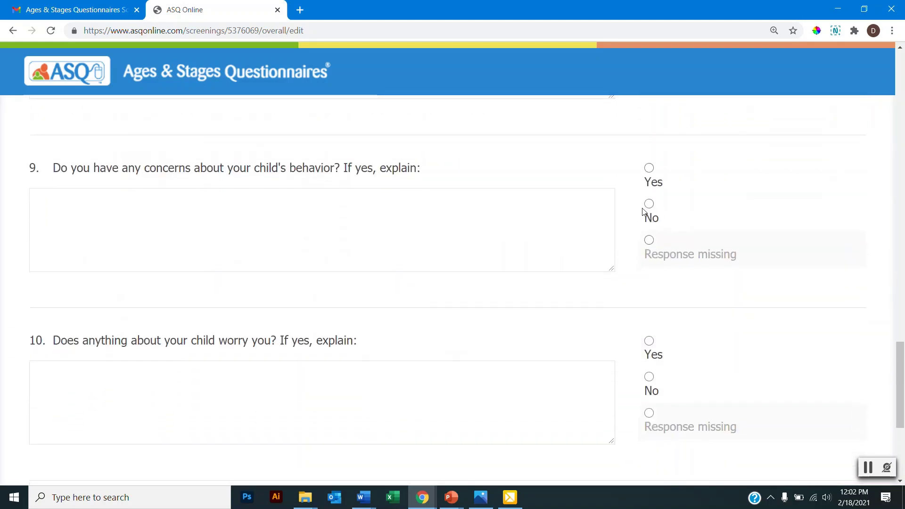
pyautogui.click(648, 208)
pyautogui.scroll(-4, 648, 210)
pyautogui.click(649, 221)
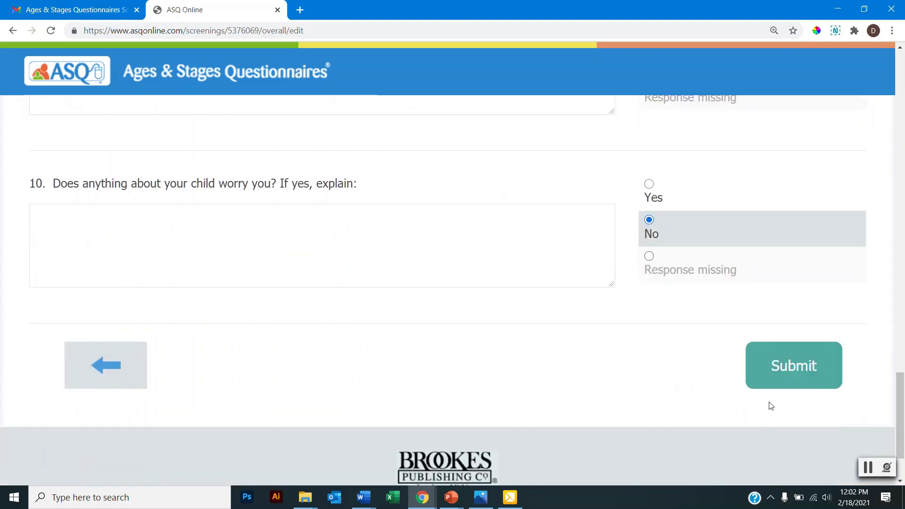
# Submit the completed questionnaire and confirm that answers can no longer be changed.
pyautogui.click(791, 369)
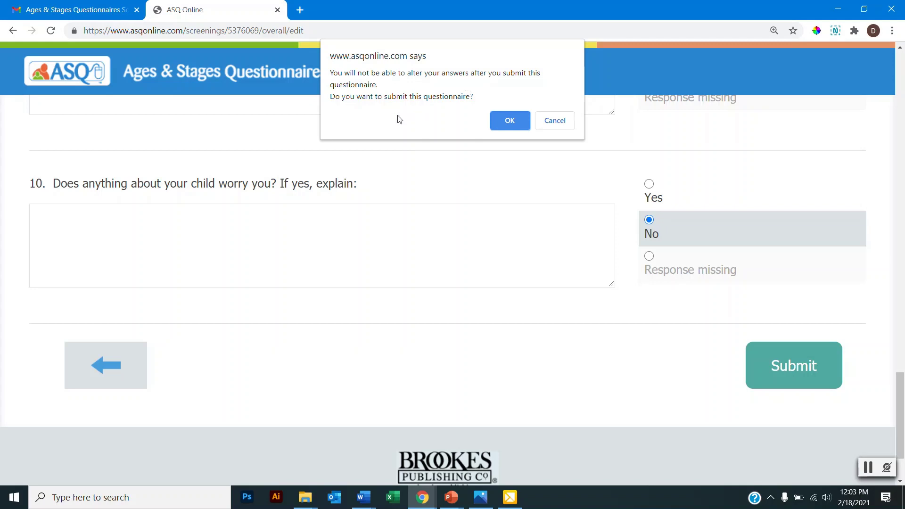
pyautogui.click(510, 121)
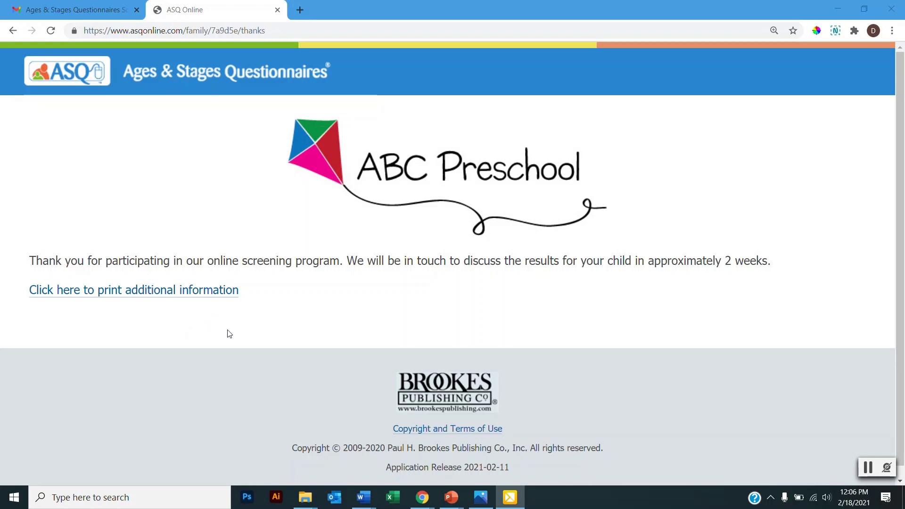
# Open the printable additional-information PDF of 30–36 month activities and scroll through it.
pyautogui.click(162, 292)
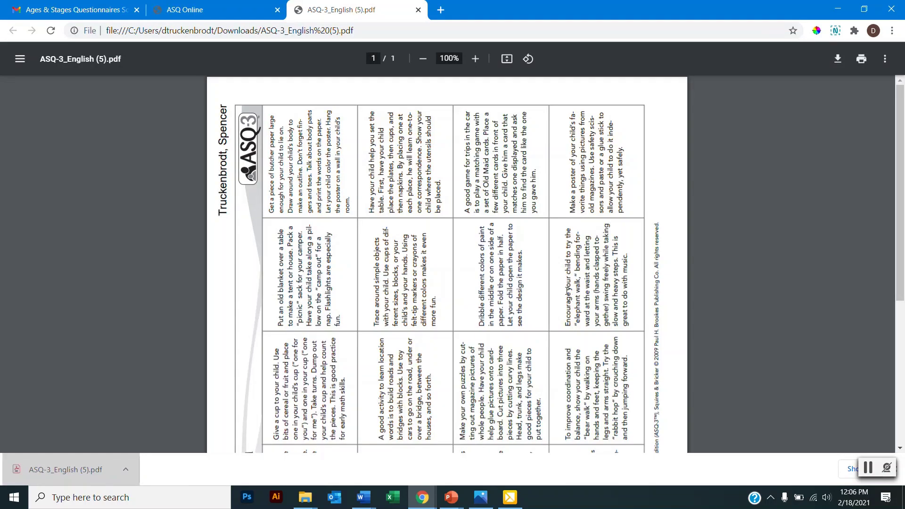
pyautogui.scroll(-5, 608, 289)
# Switch back to the ASQ Online tab showing the ABC Preschool thank-you page.
pyautogui.click(237, 5)
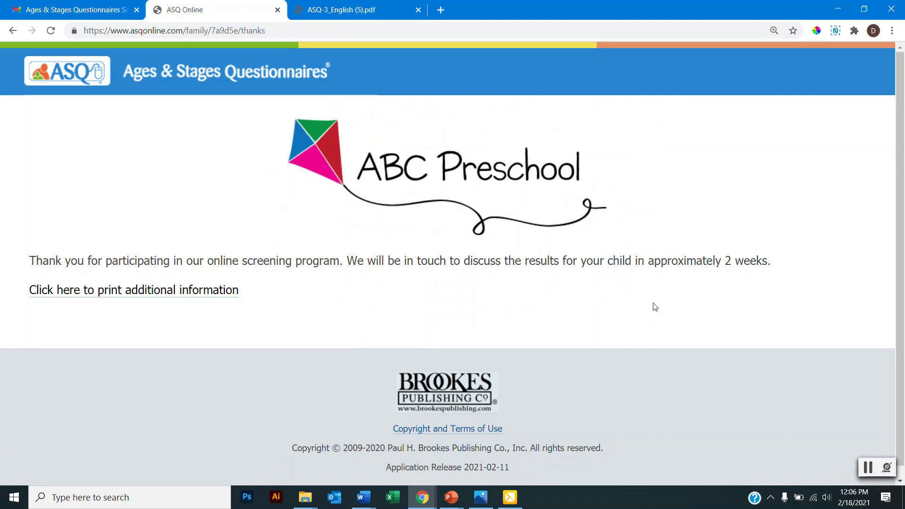